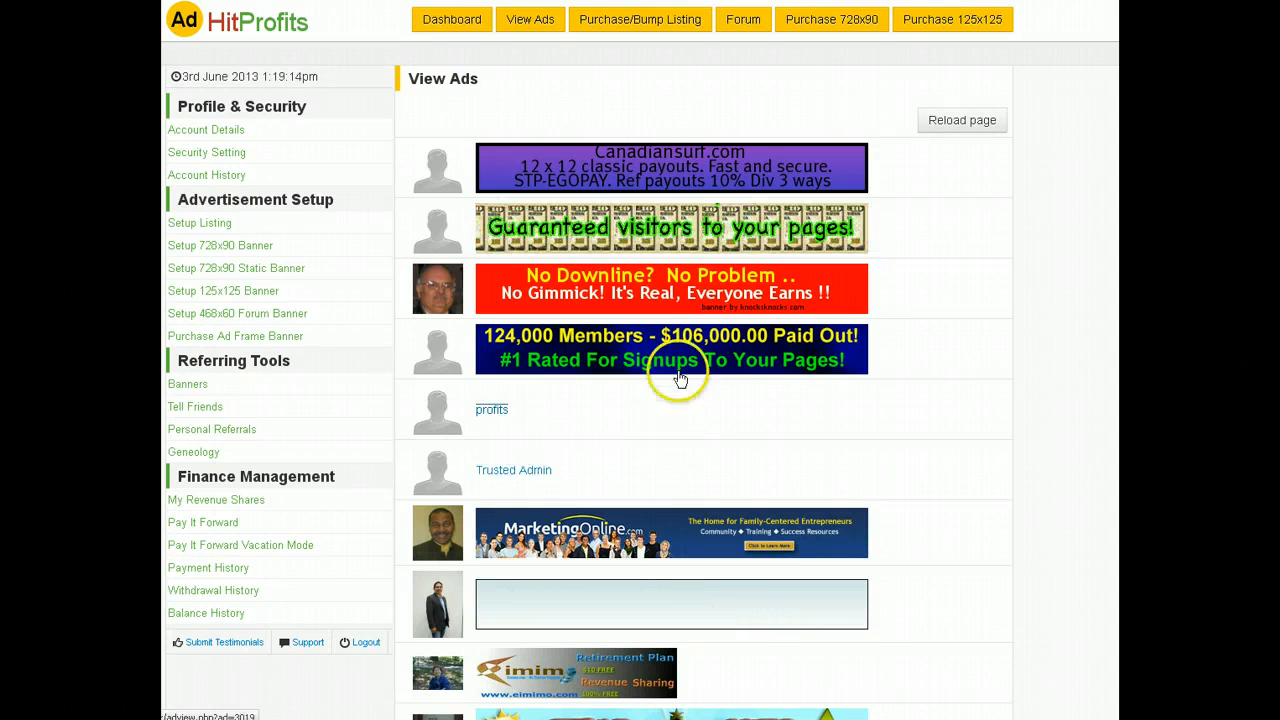
Step: Go to Banners under Referring Tools and scroll through the Site Banners Codes list
left_click(665, 192)
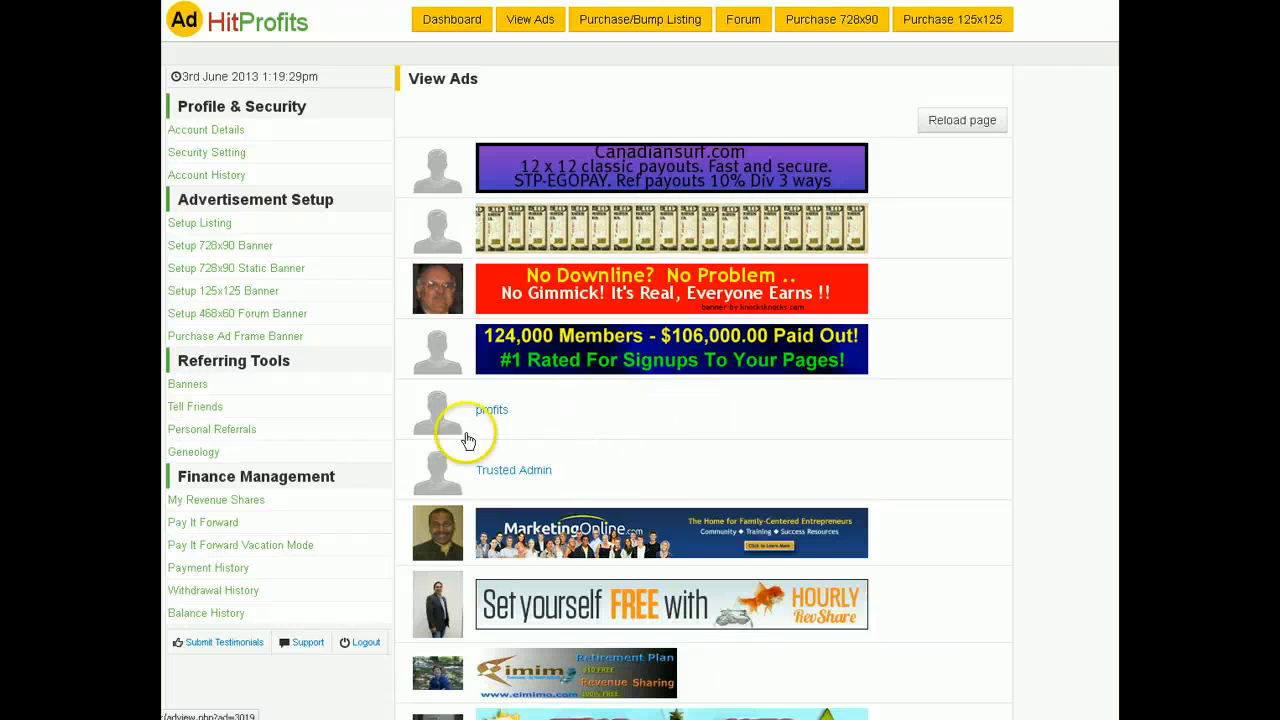
left_click(186, 387)
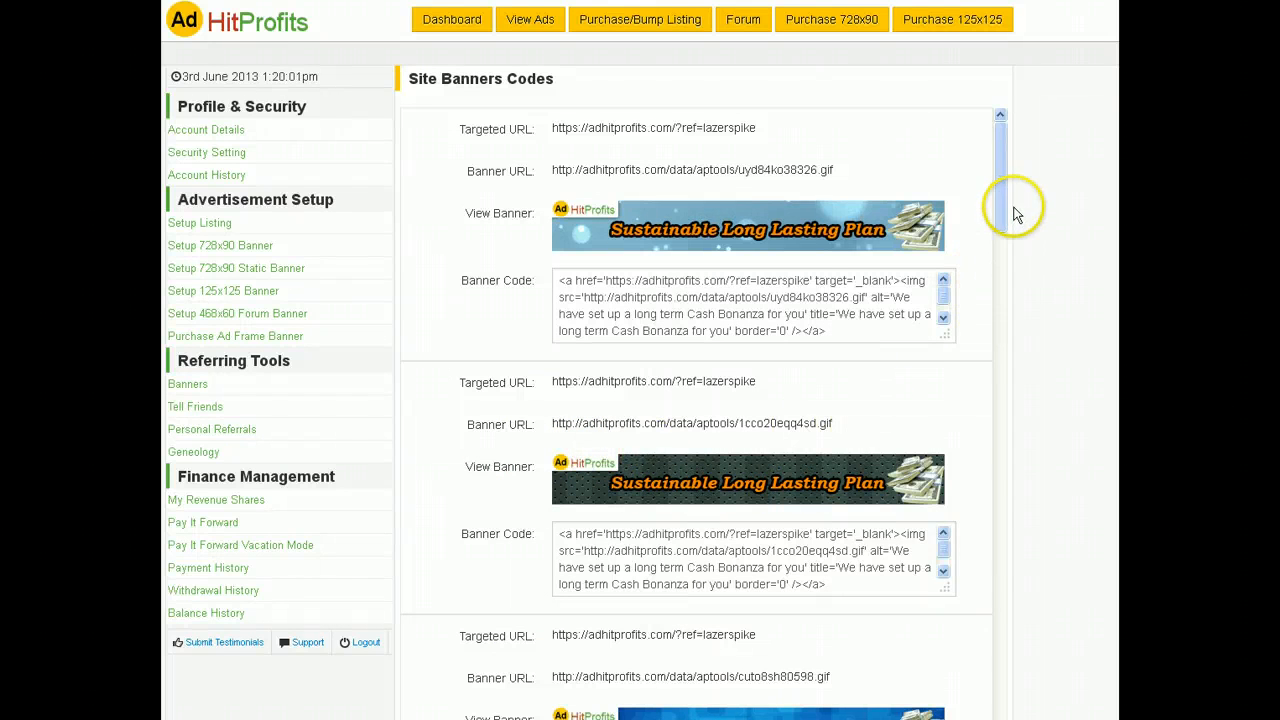
left_click_drag(1000, 163, 985, 207)
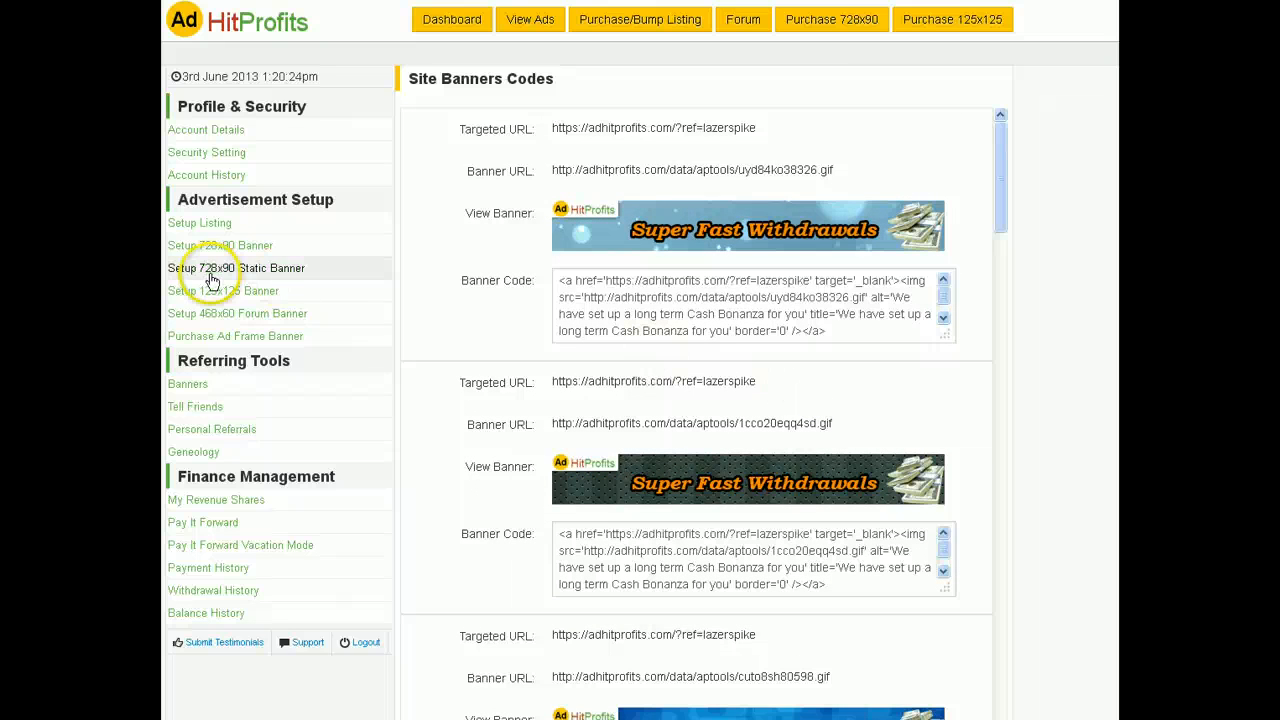
left_click(687, 287)
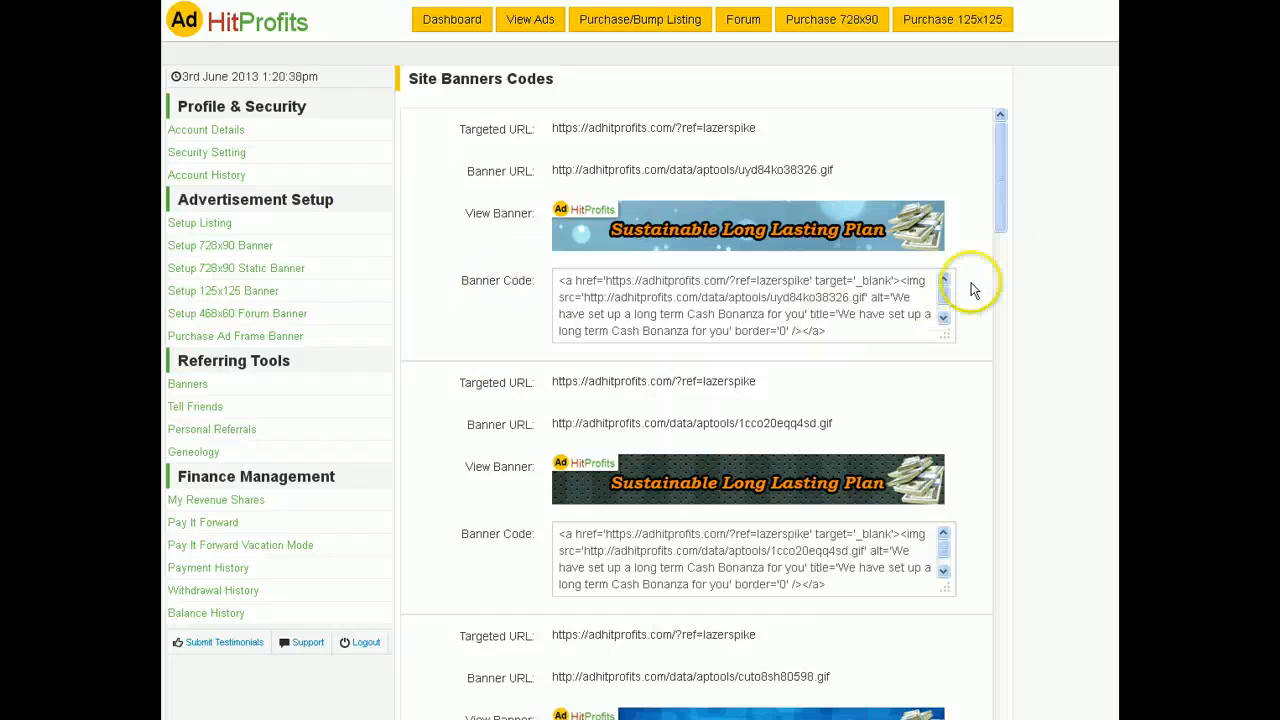
mouse_move(1003, 211)
left_mouse_down()
mouse_move(1003, 686)
mouse_move(1024, 593)
mouse_move(997, 171)
mouse_move(993, 200)
left_mouse_up()
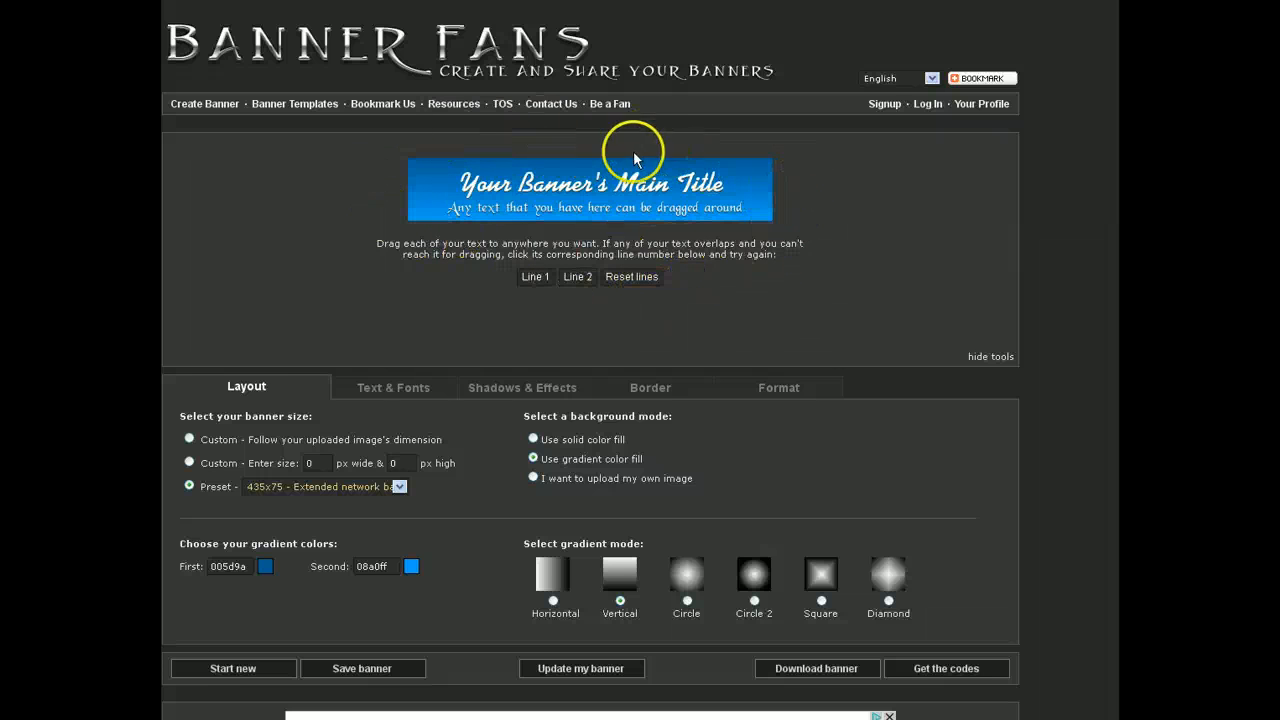
Step: Set the first gradient colour to violet 4a00bb, fading into light blue 08a0ff, and reposition the title
mouse_move(608, 182)
left_mouse_down()
mouse_move(660, 206)
mouse_move(616, 207)
mouse_move(618, 180)
left_mouse_up()
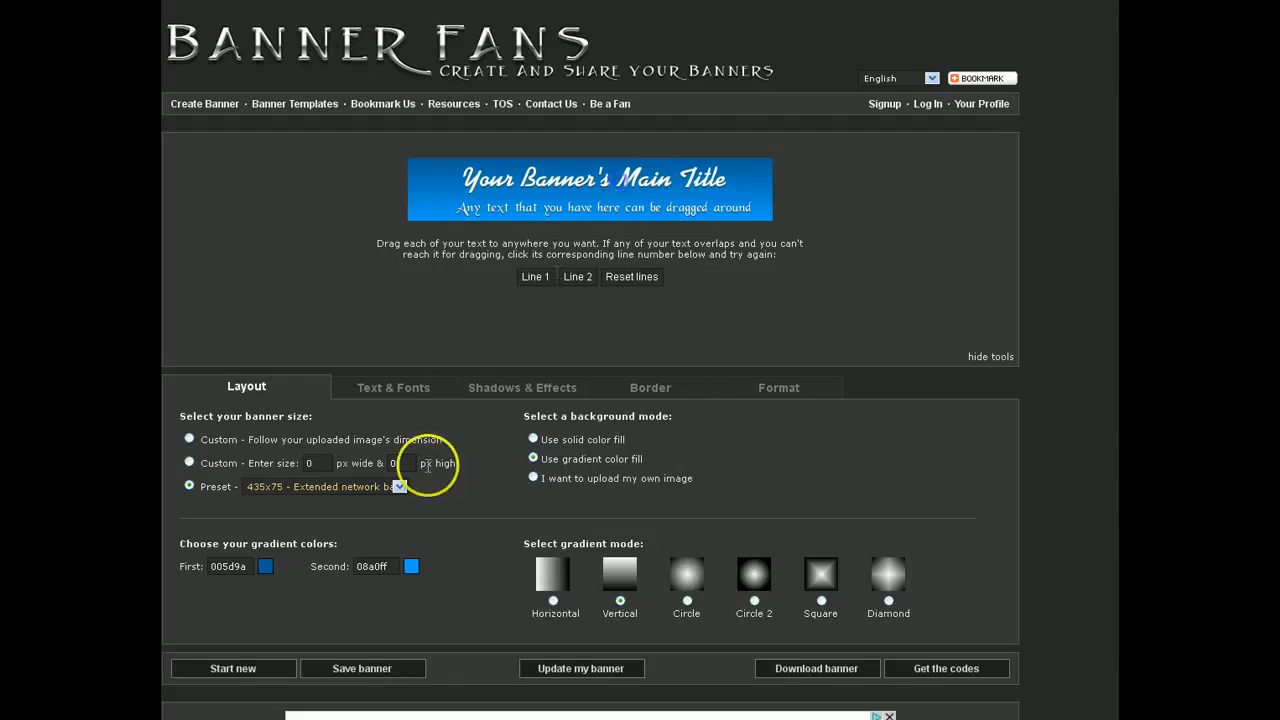
left_click(266, 568)
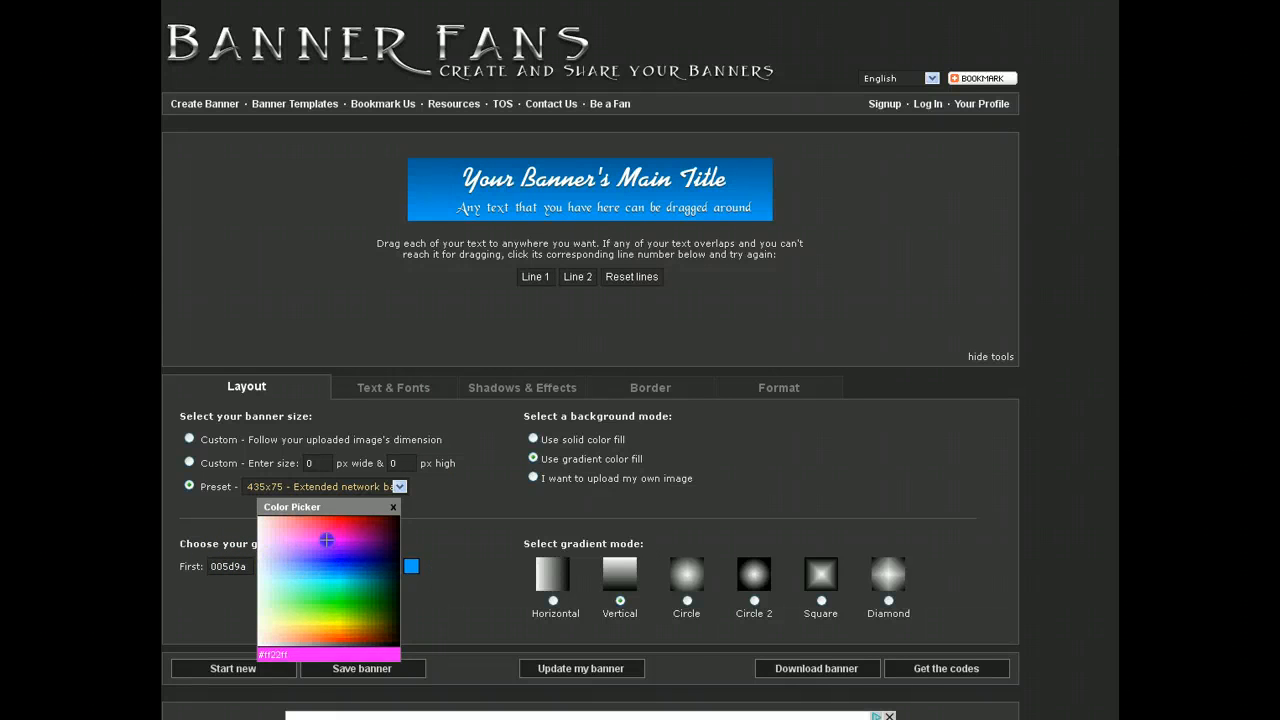
left_click(582, 677)
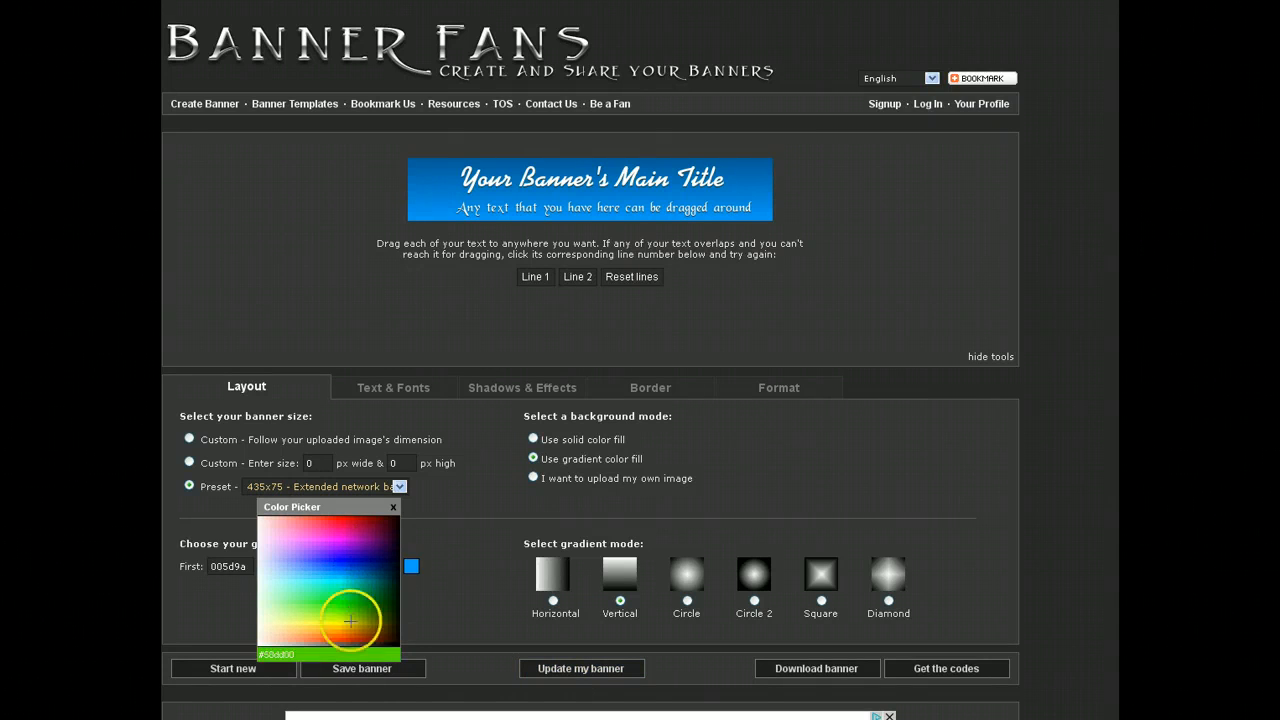
left_click(355, 552)
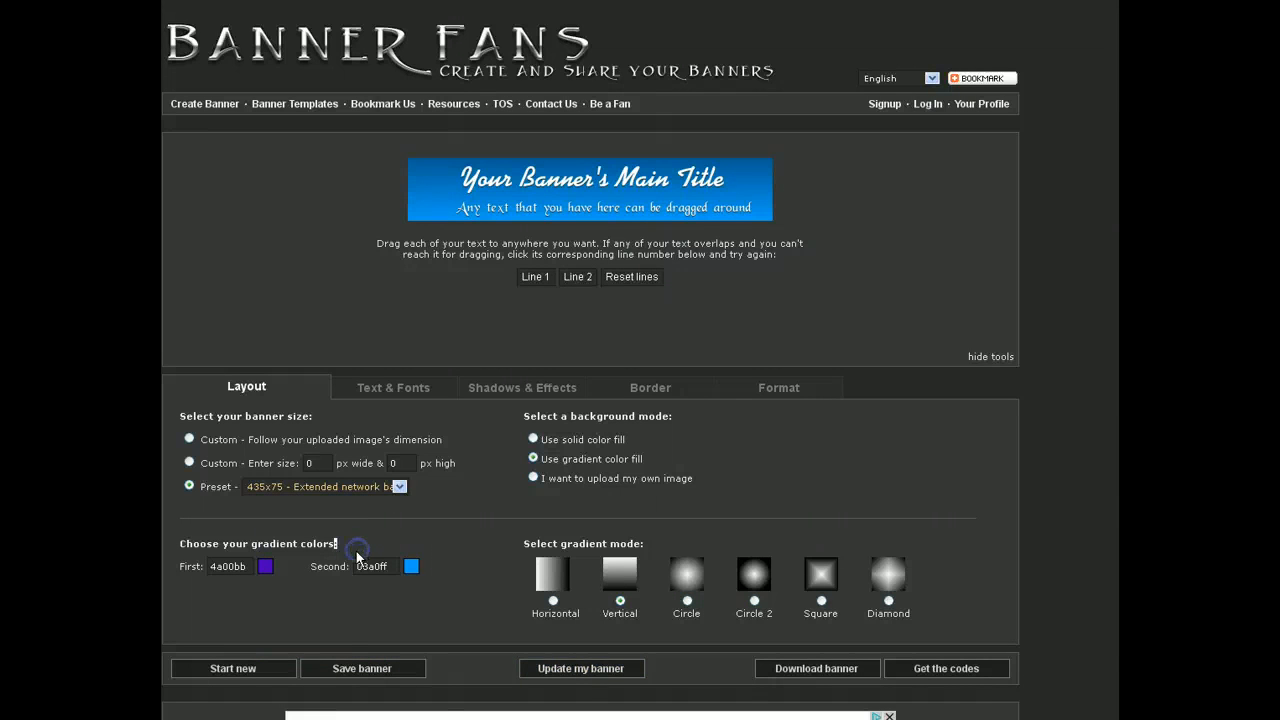
left_click(575, 677)
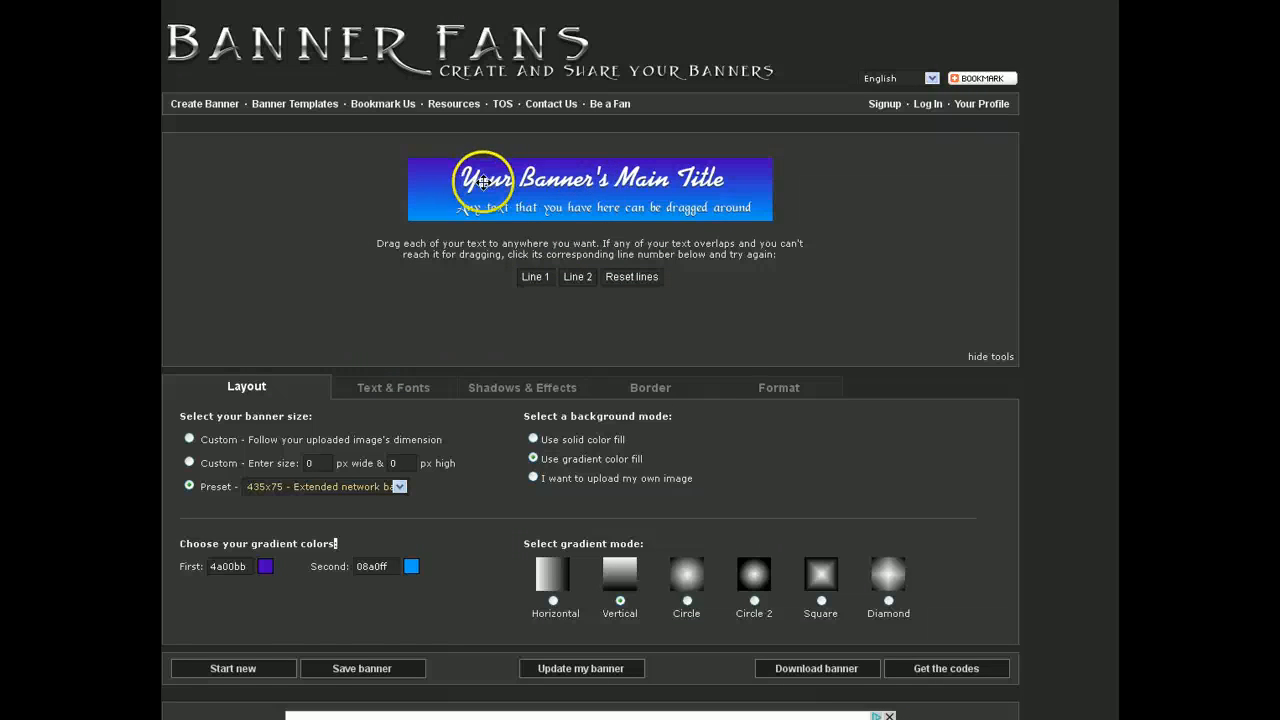
mouse_move(589, 181)
left_mouse_down()
mouse_move(533, 179)
mouse_move(589, 178)
left_mouse_up()
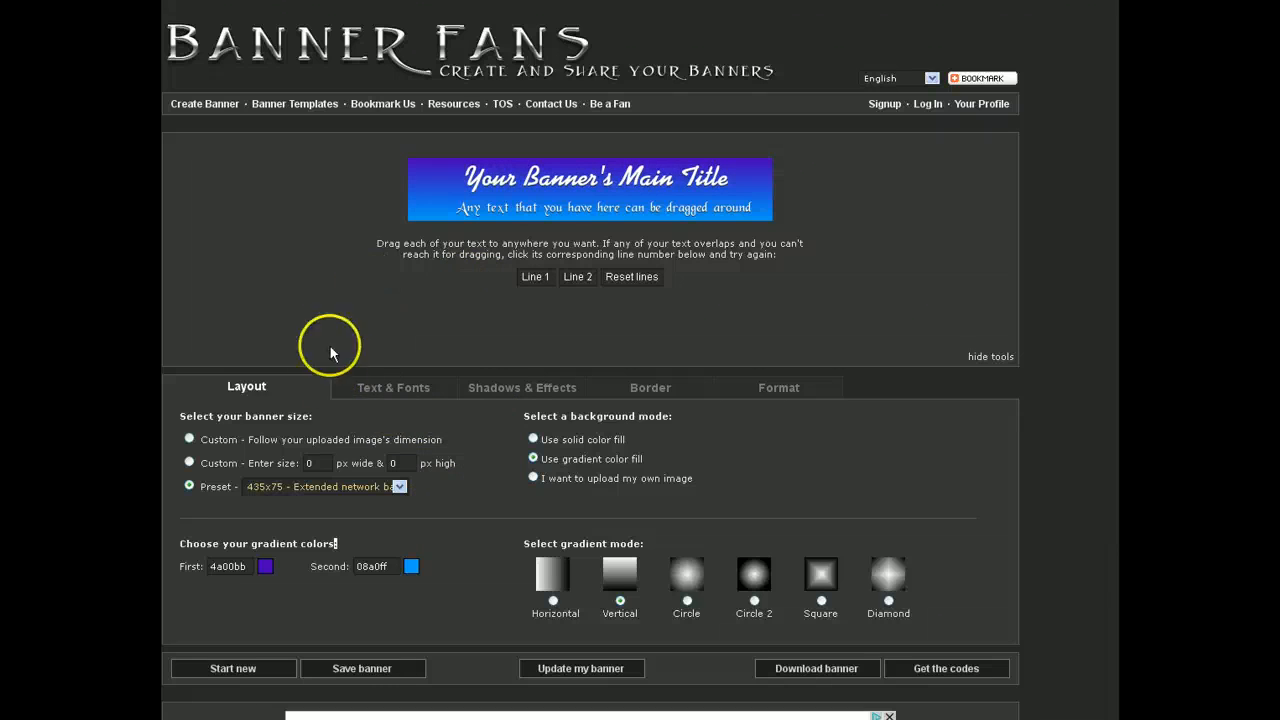
Step: Enter the owner's name as Line 1 on the Text & Fonts tab and reposition it
left_click(396, 392)
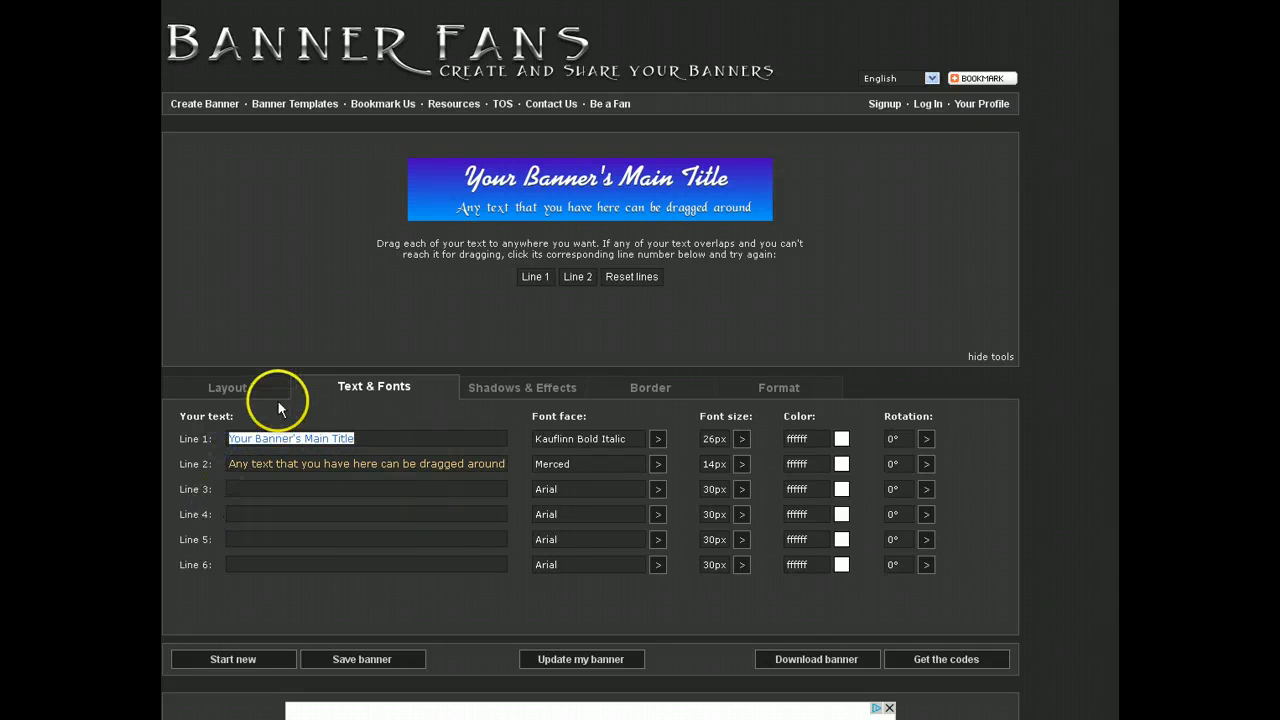
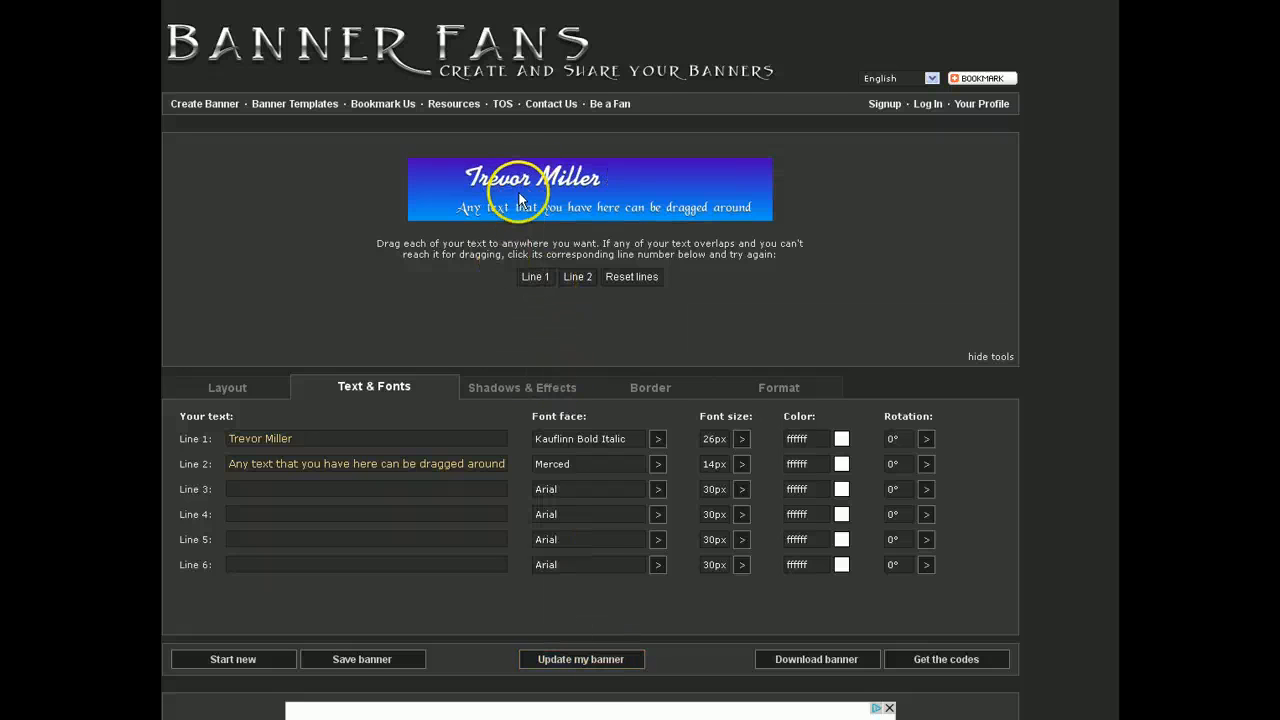
left_click_drag(527, 180, 576, 179)
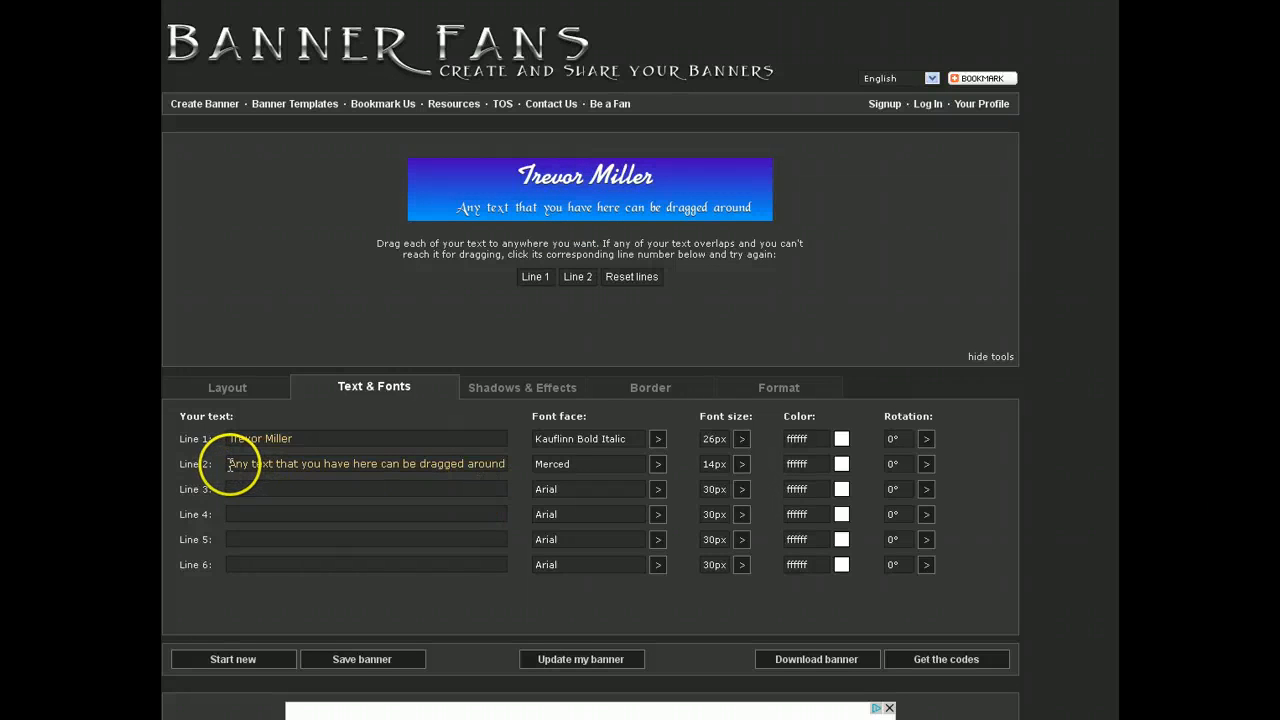
Step: Replace Line 2 with 'Helping you generate wealth online' and centre it under the name
left_click_drag(229, 464, 562, 464)
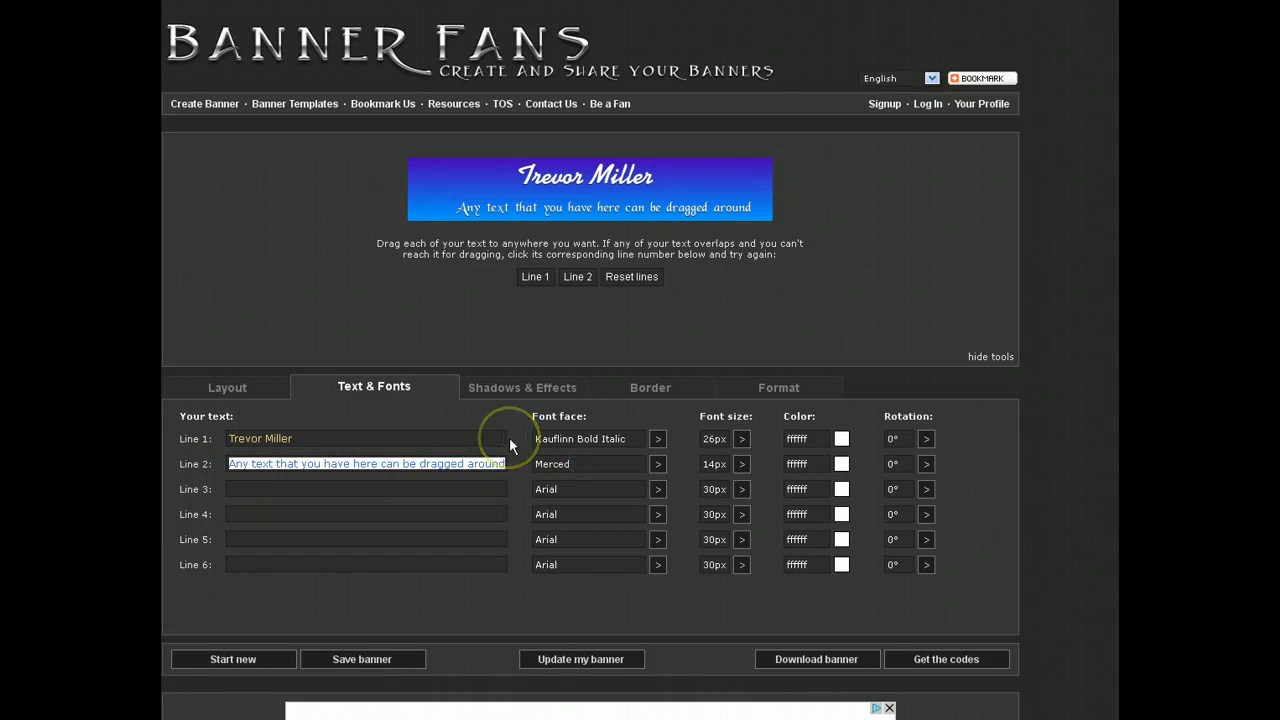
type("Helping")
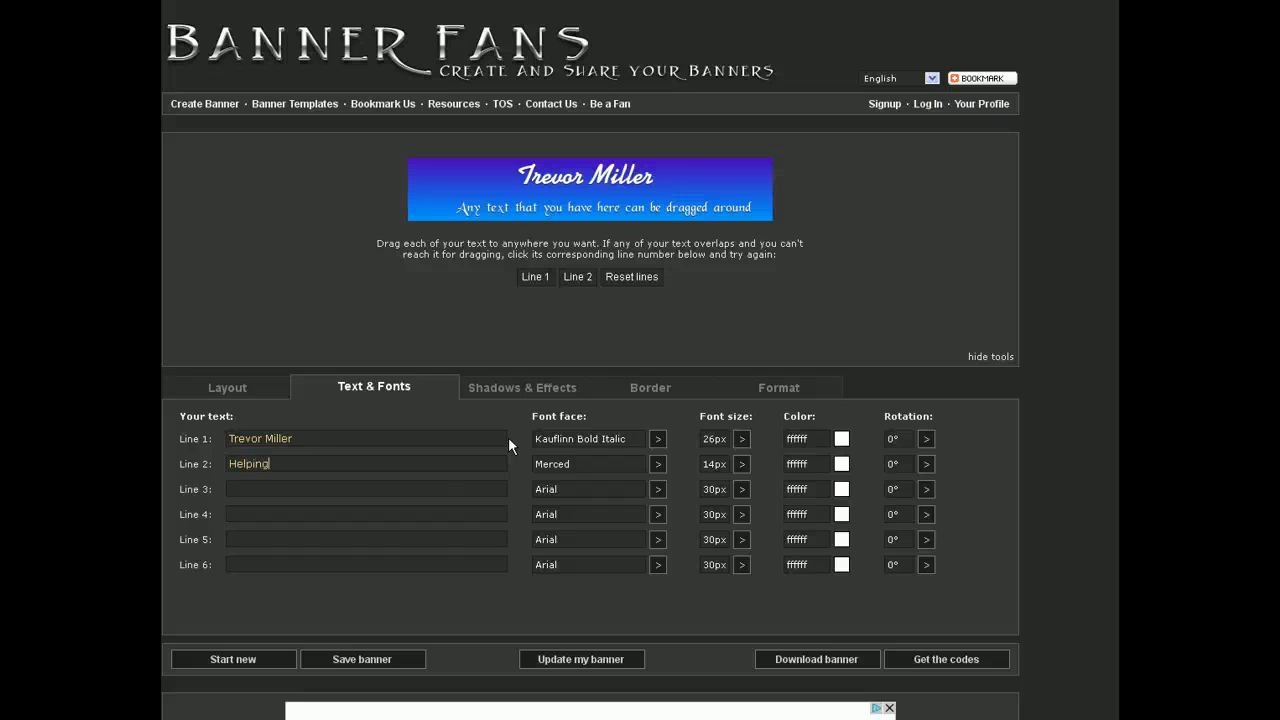
type("you generate wealth onlin")
type("e")
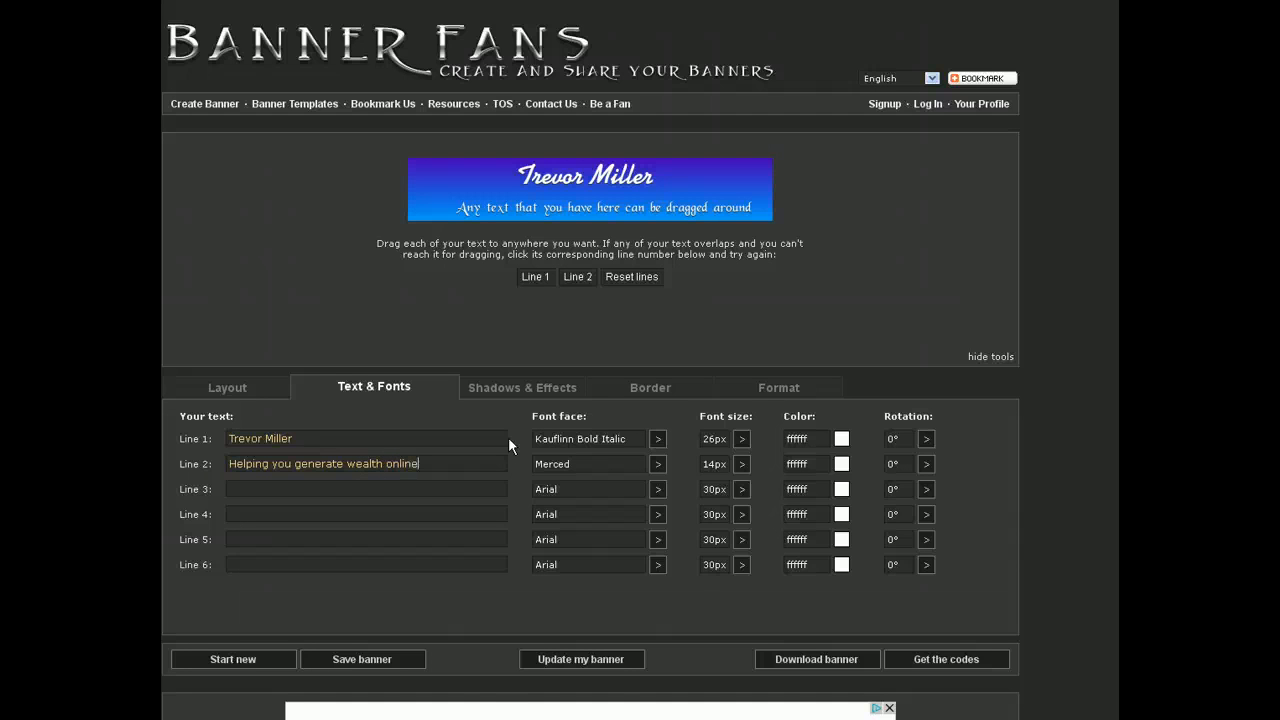
left_click(583, 662)
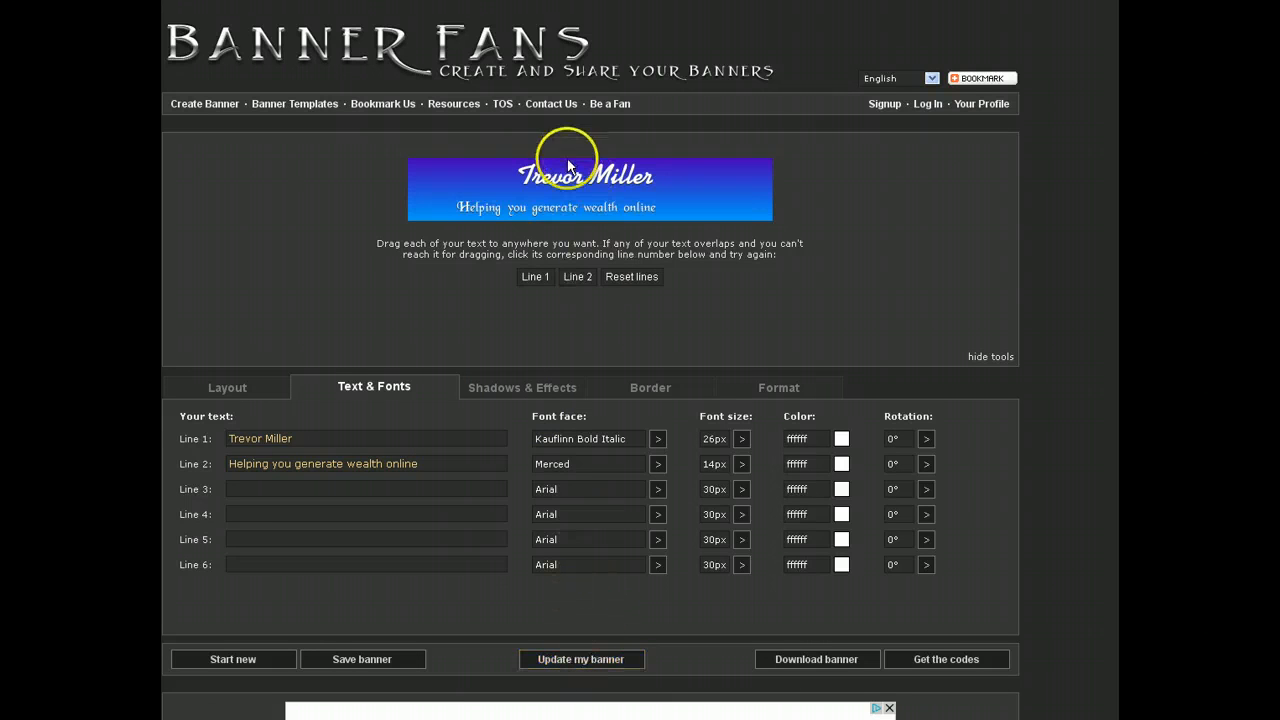
left_click_drag(548, 208, 581, 183)
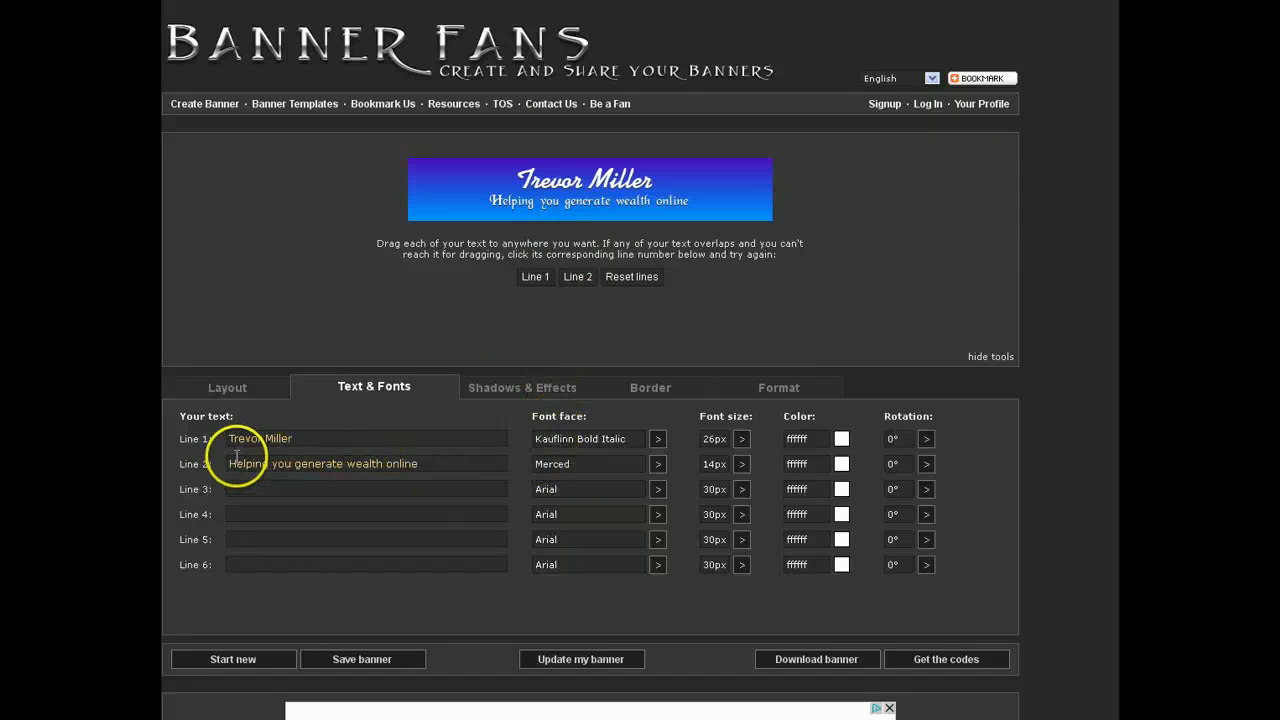
Step: Try KentuckyFriedFont for the title line and refresh the banner preview
left_click(659, 445)
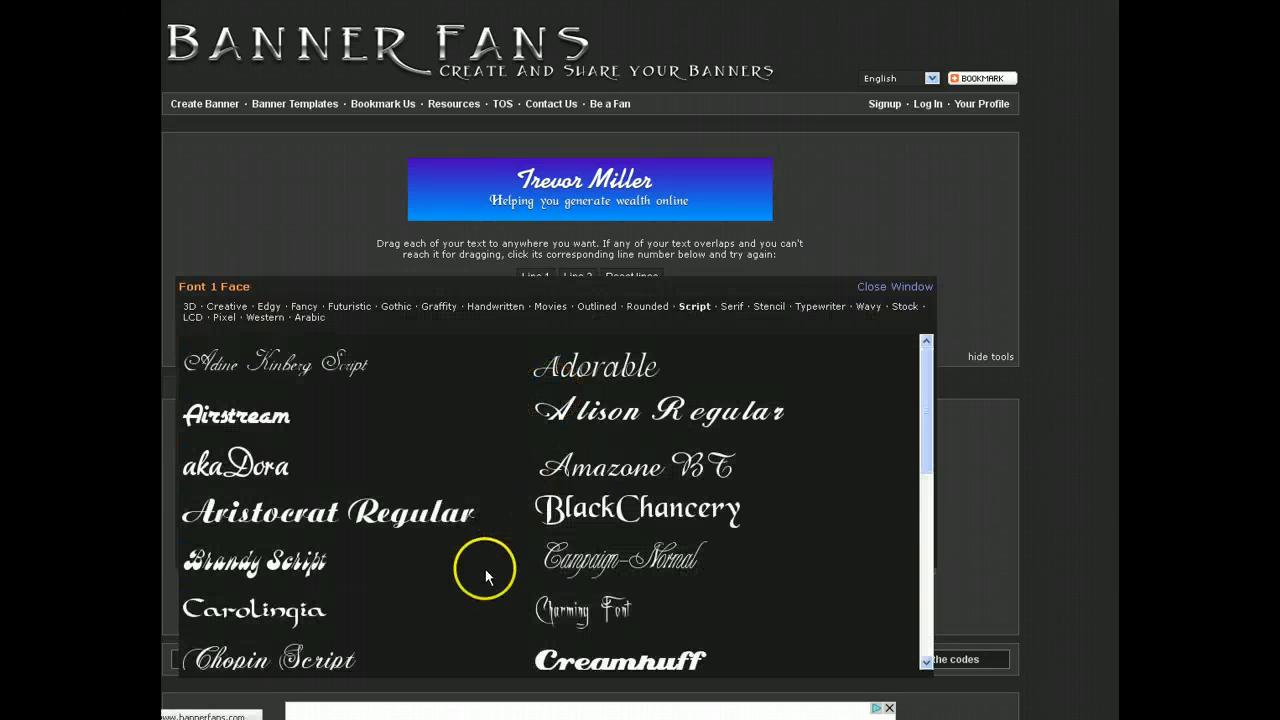
left_click_drag(928, 435, 942, 626)
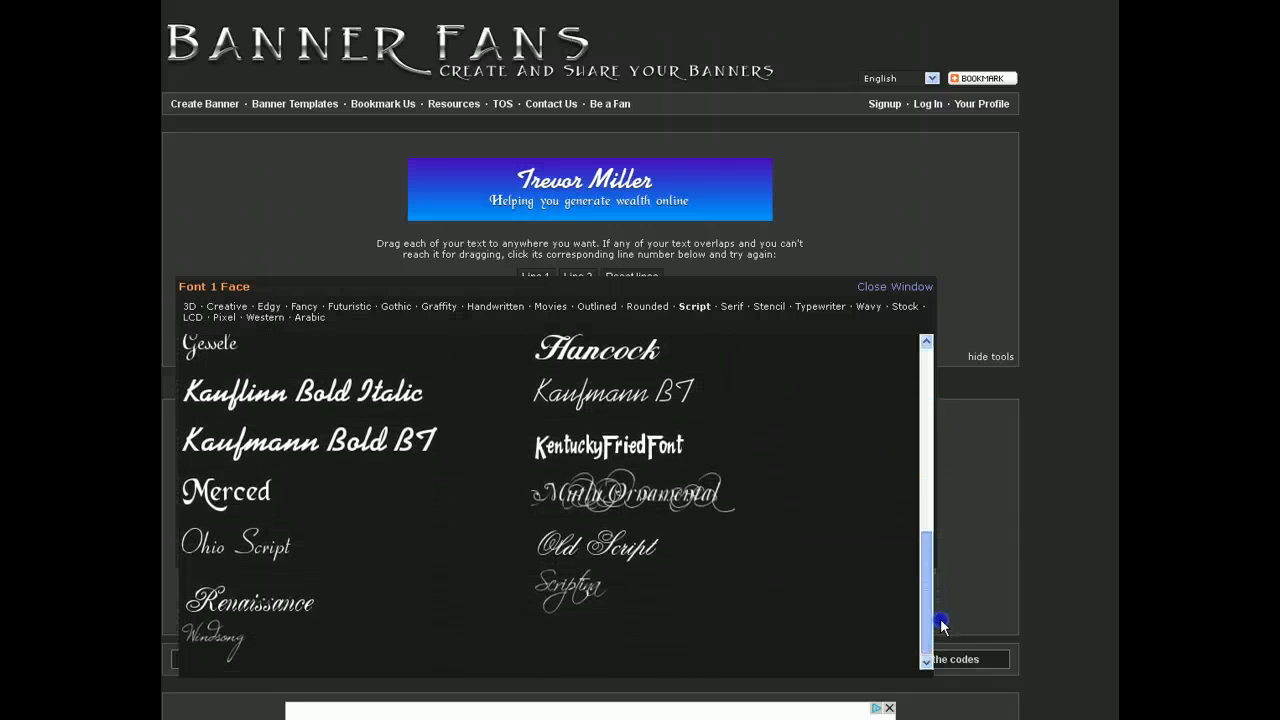
left_click(603, 449)
left_click(606, 662)
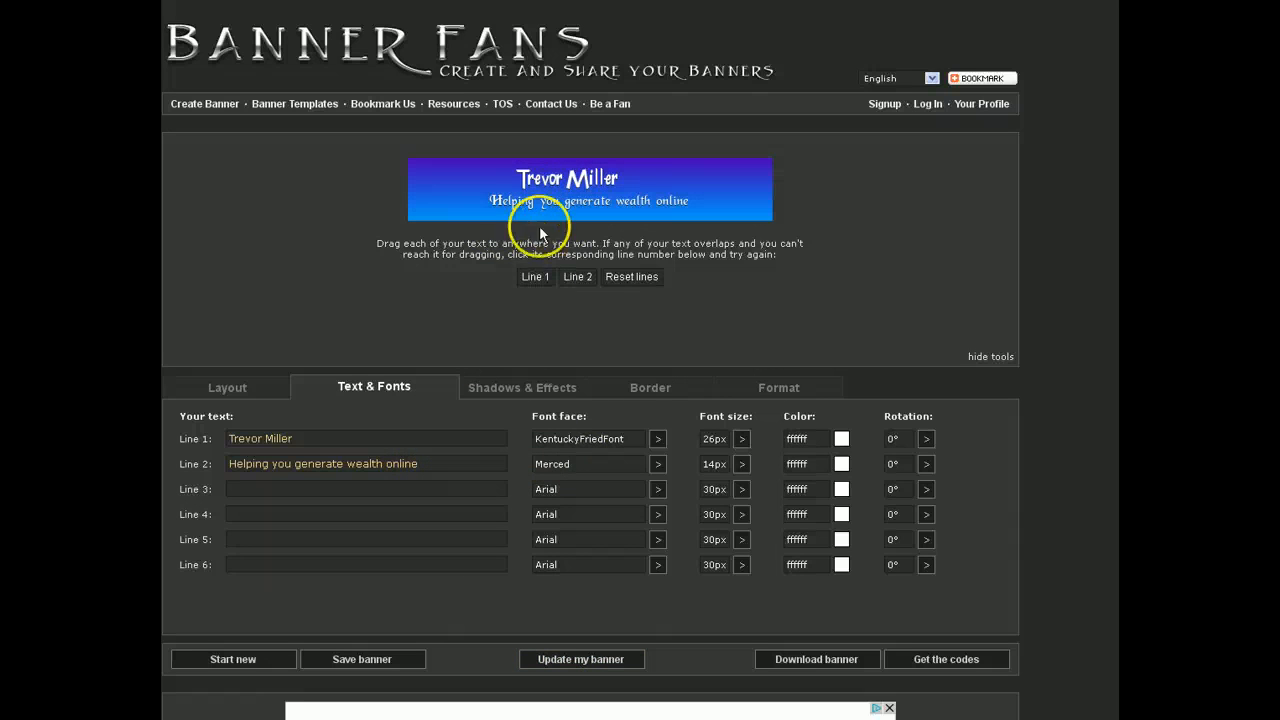
Step: Set the tagline font to Alison Regular and shift the tagline left
left_click(658, 466)
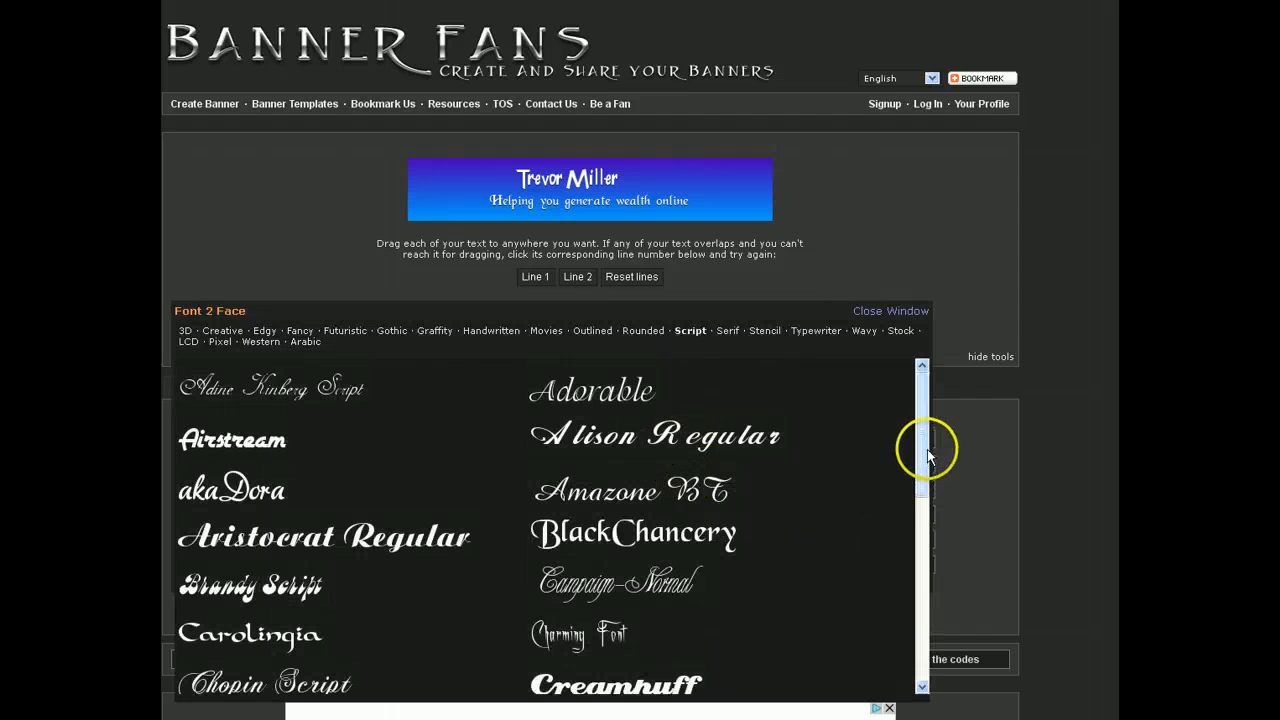
left_click(735, 444)
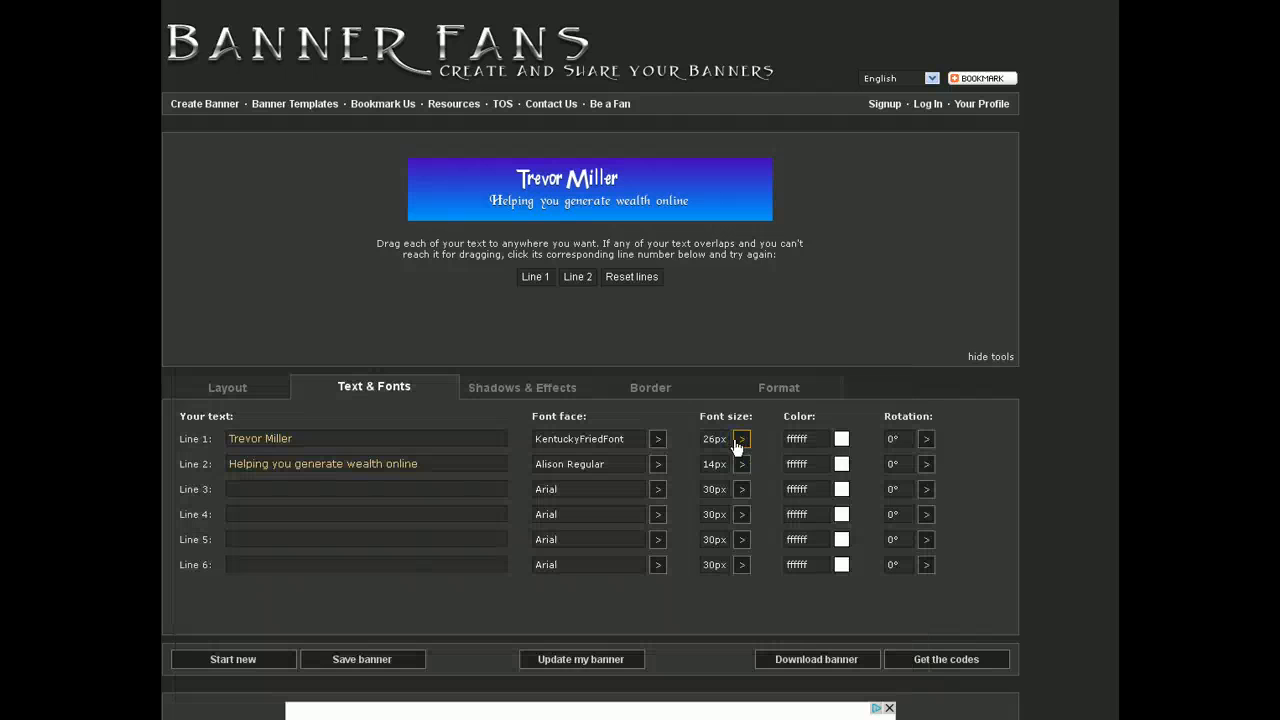
left_click(592, 669)
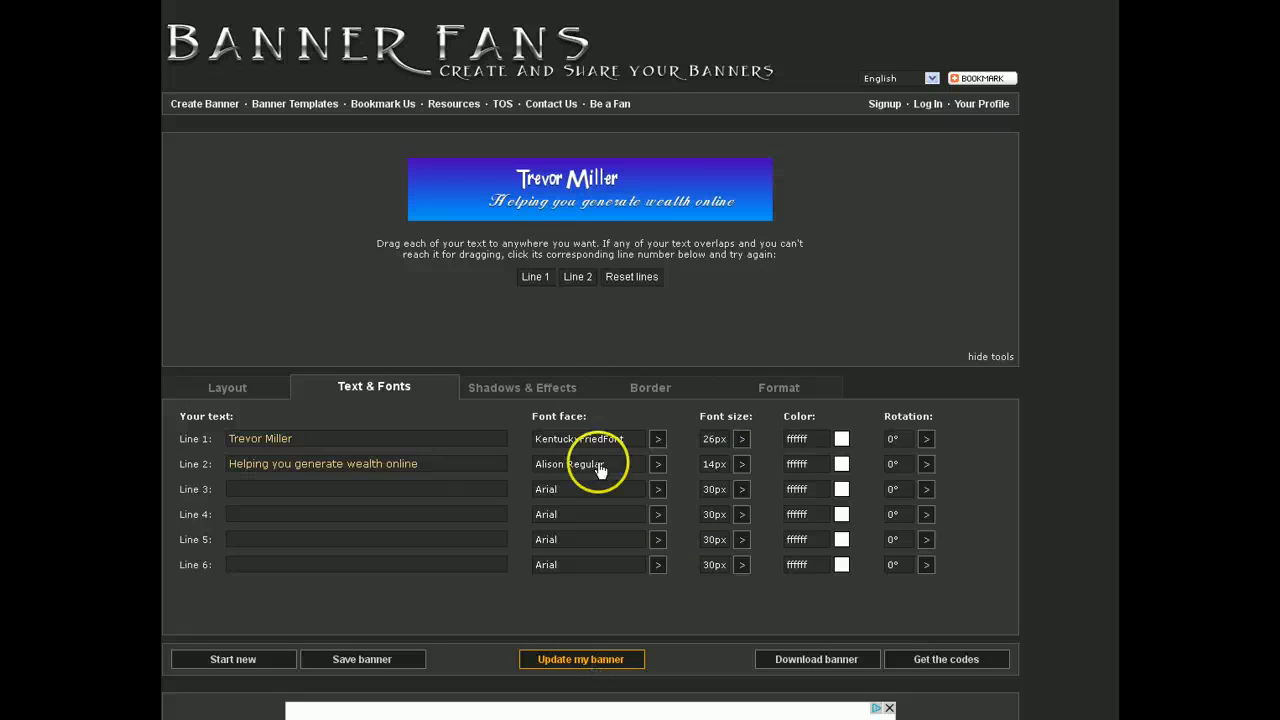
left_click_drag(629, 204, 613, 173)
Step: Switch the title line to Alison Regular, then to Amazone BT, and refresh the preview
left_click(658, 440)
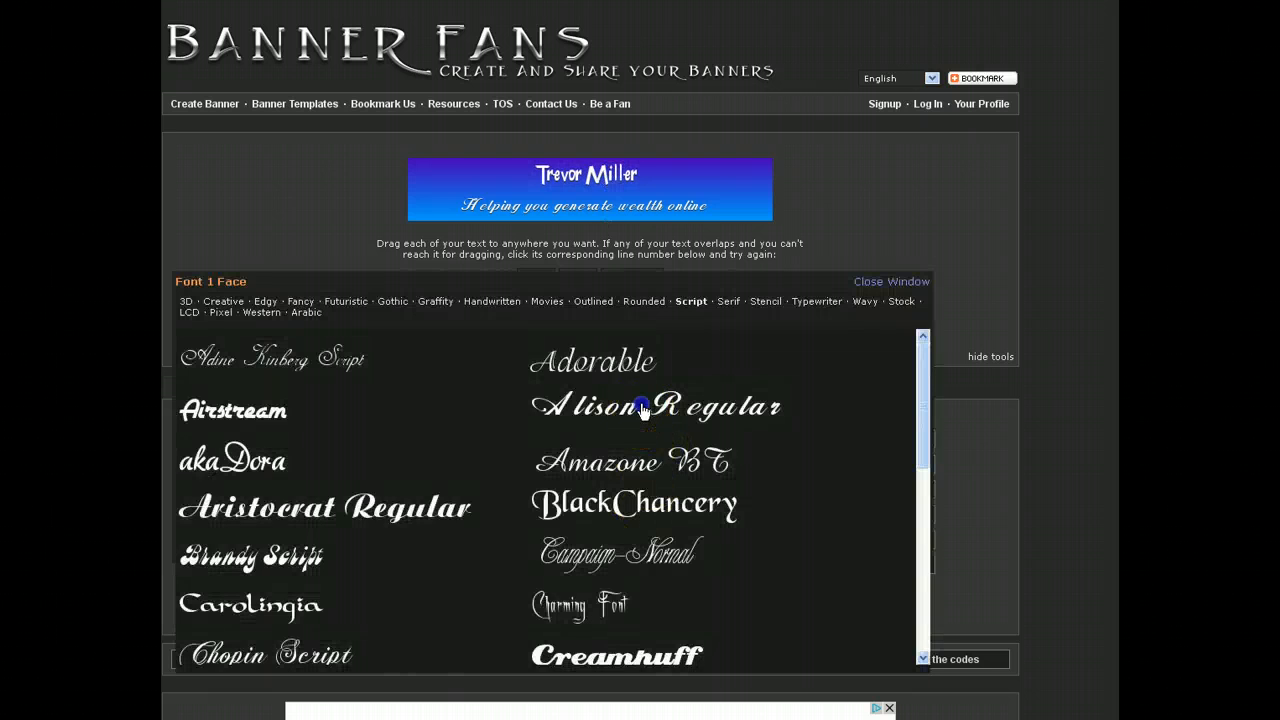
left_click(643, 410)
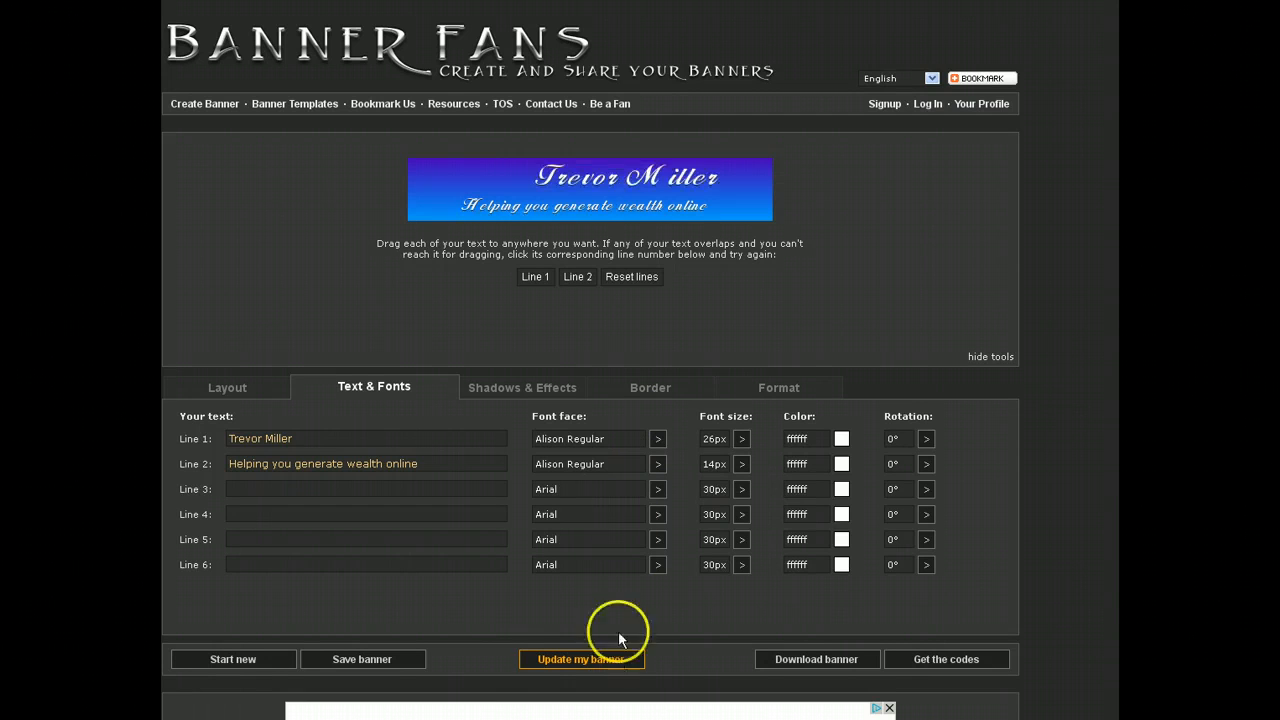
left_click_drag(636, 200, 605, 178)
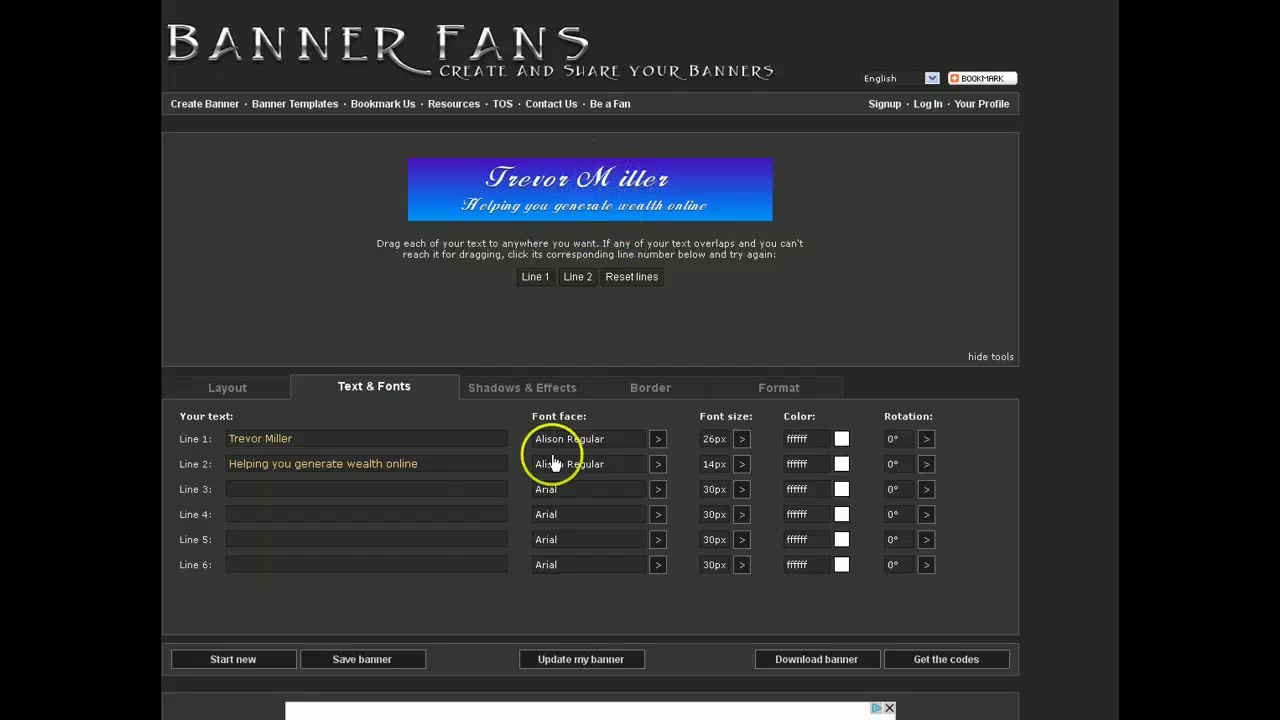
left_click(657, 444)
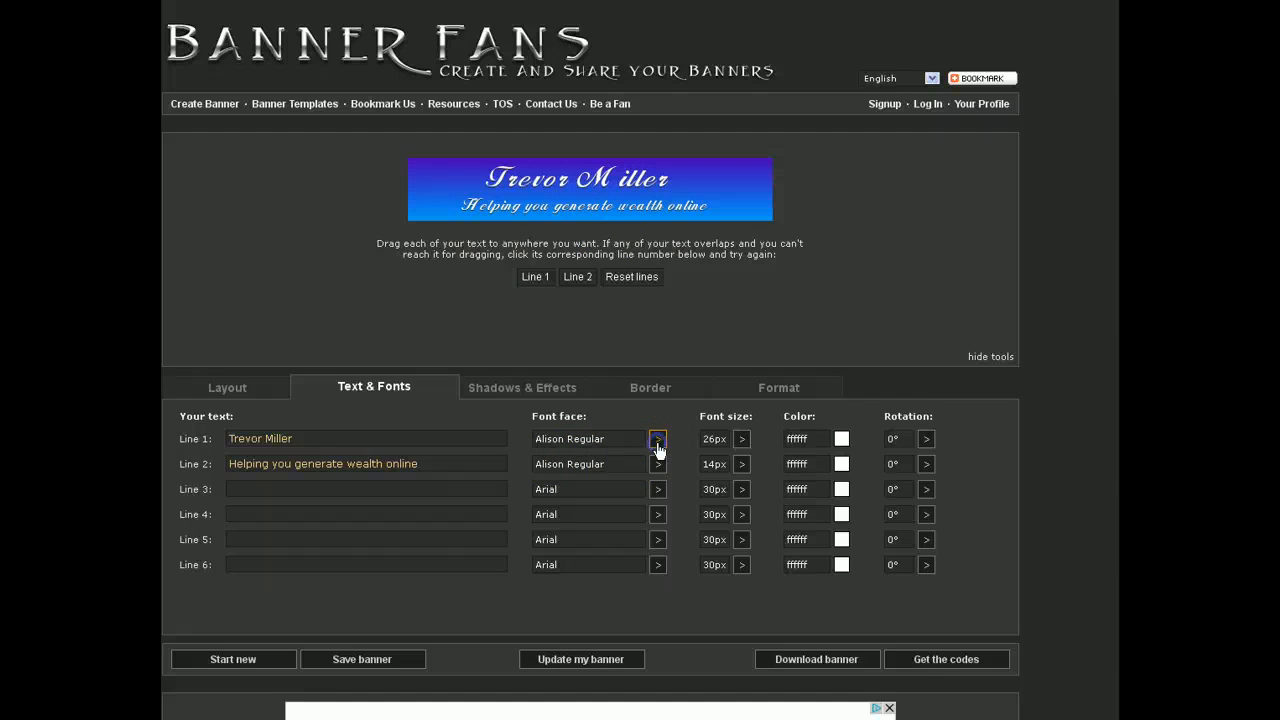
left_click(657, 442)
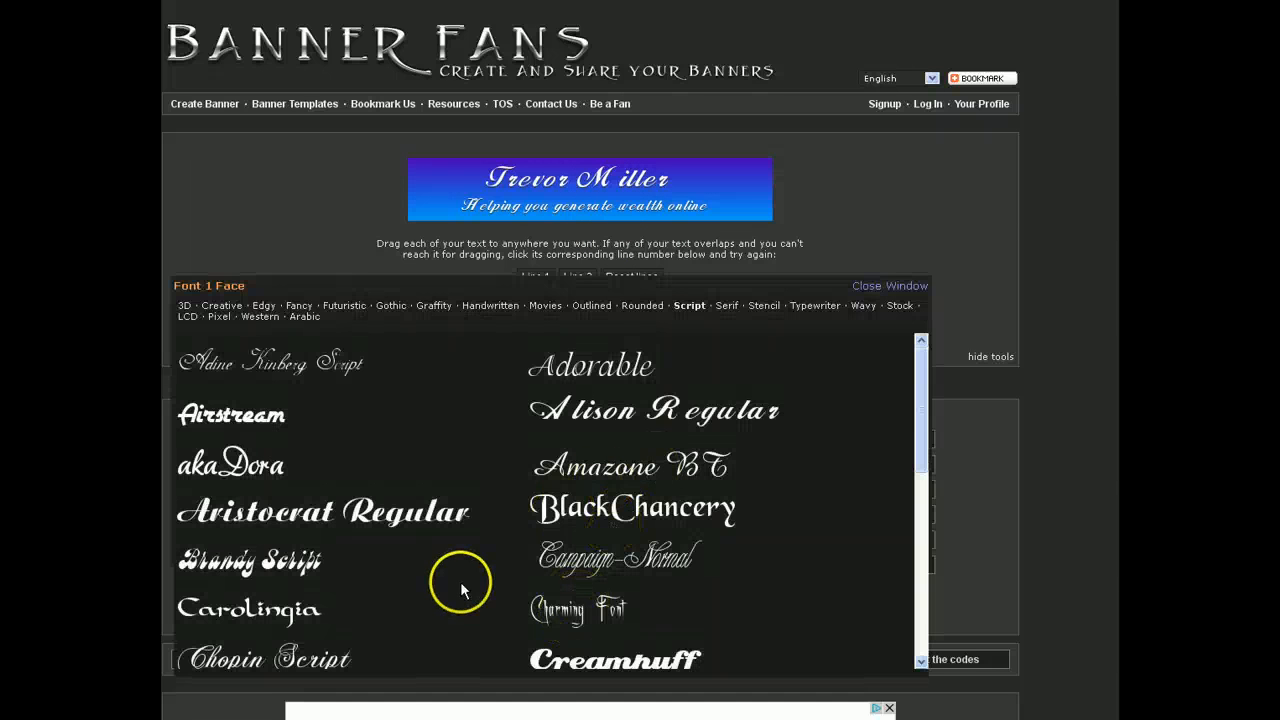
left_click(609, 473)
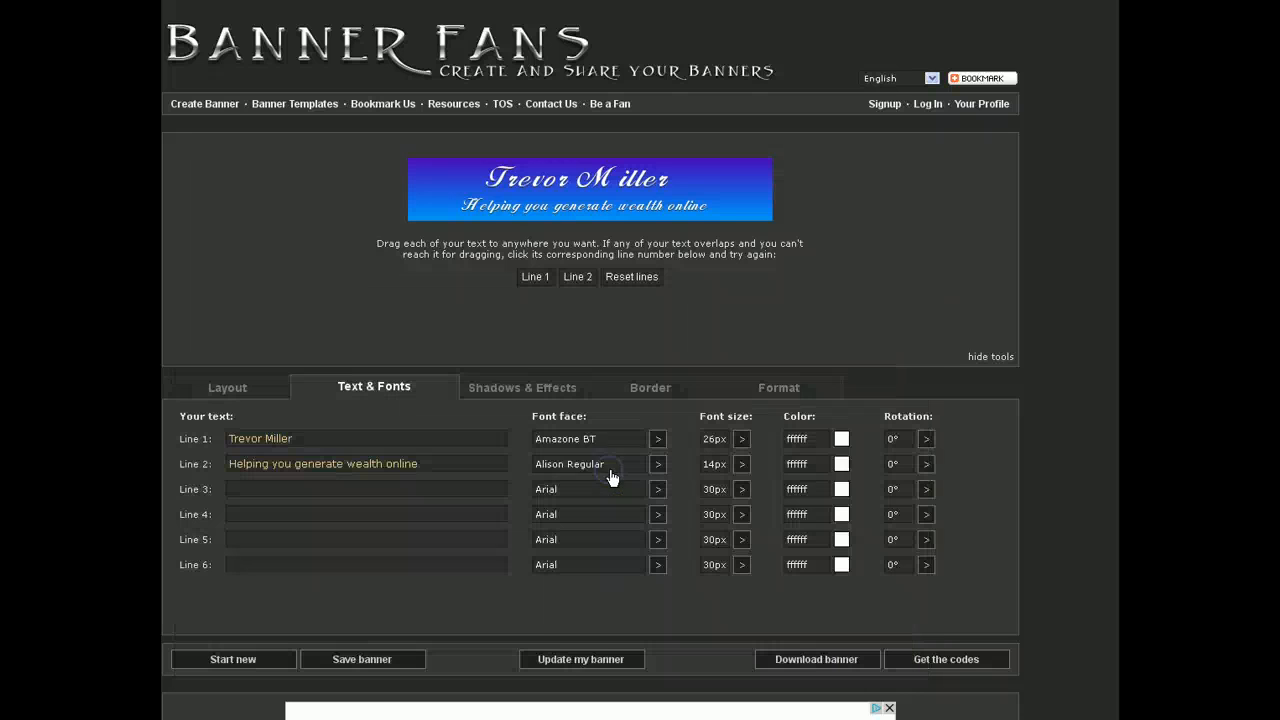
left_click(582, 659)
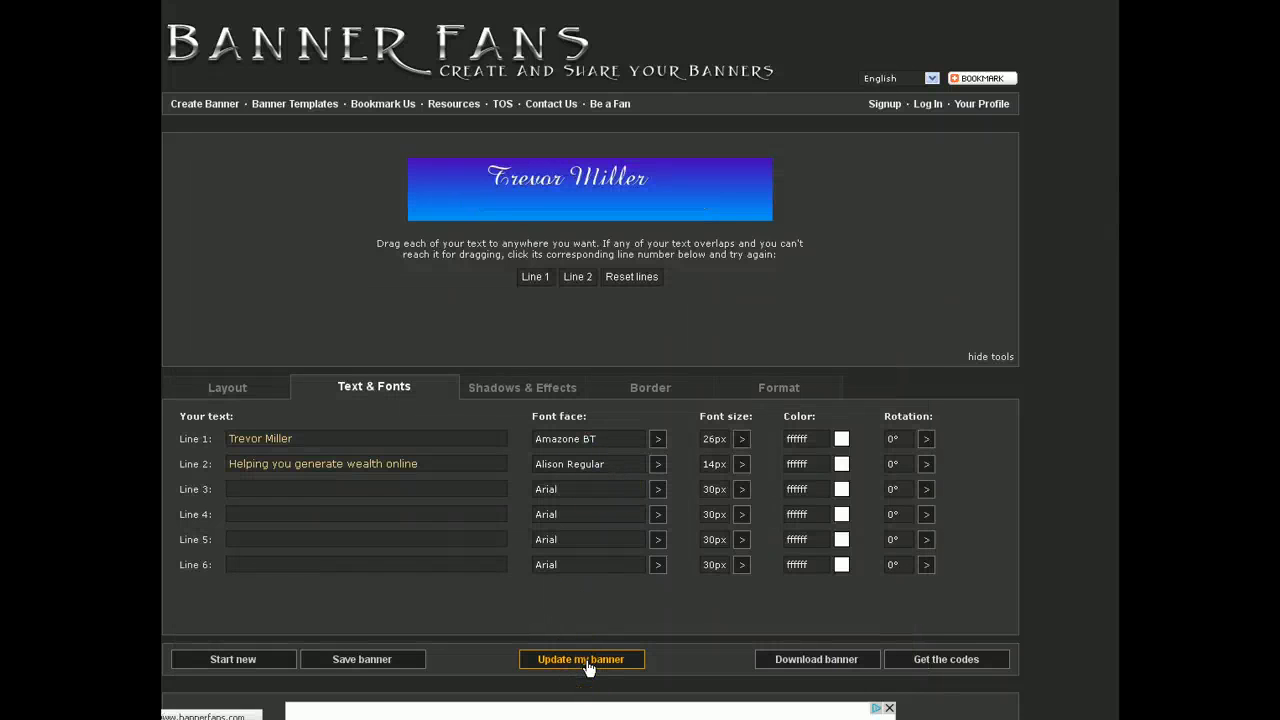
left_click(530, 276)
Step: Drag the name title slightly right to centre it, leaving Line 1's colour unchanged
left_click_drag(557, 165, 584, 181)
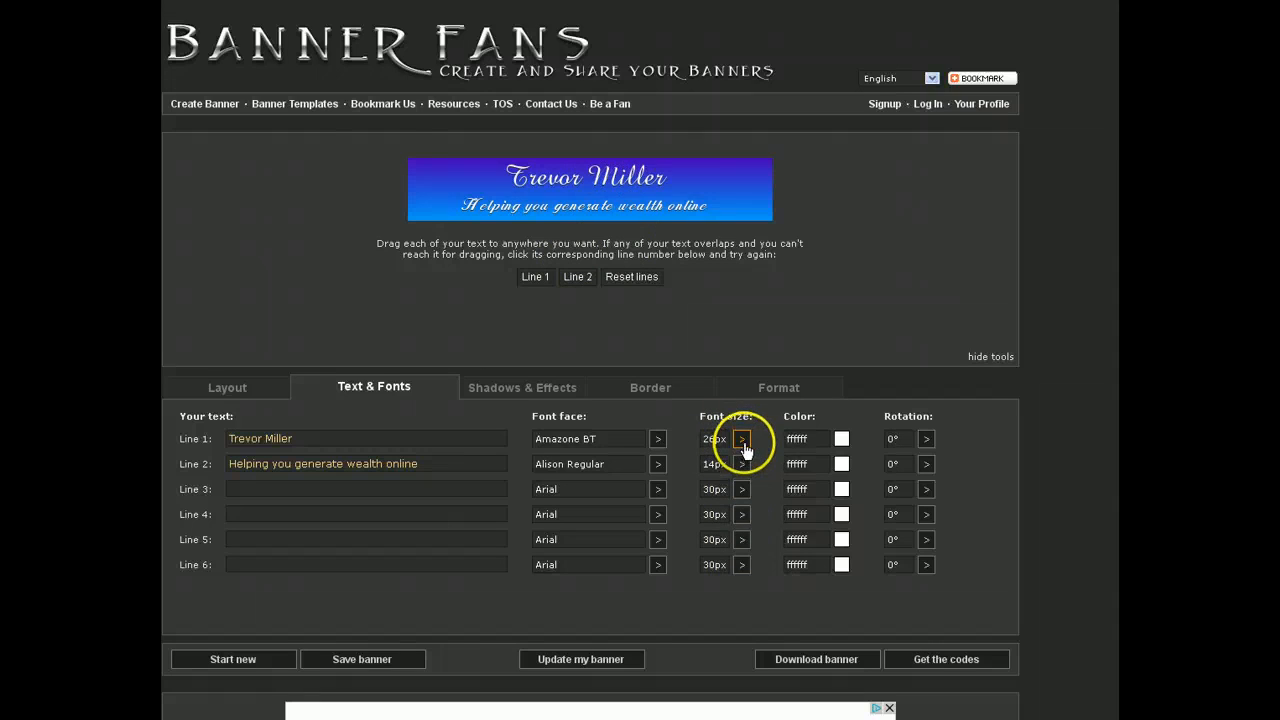
left_click(840, 446)
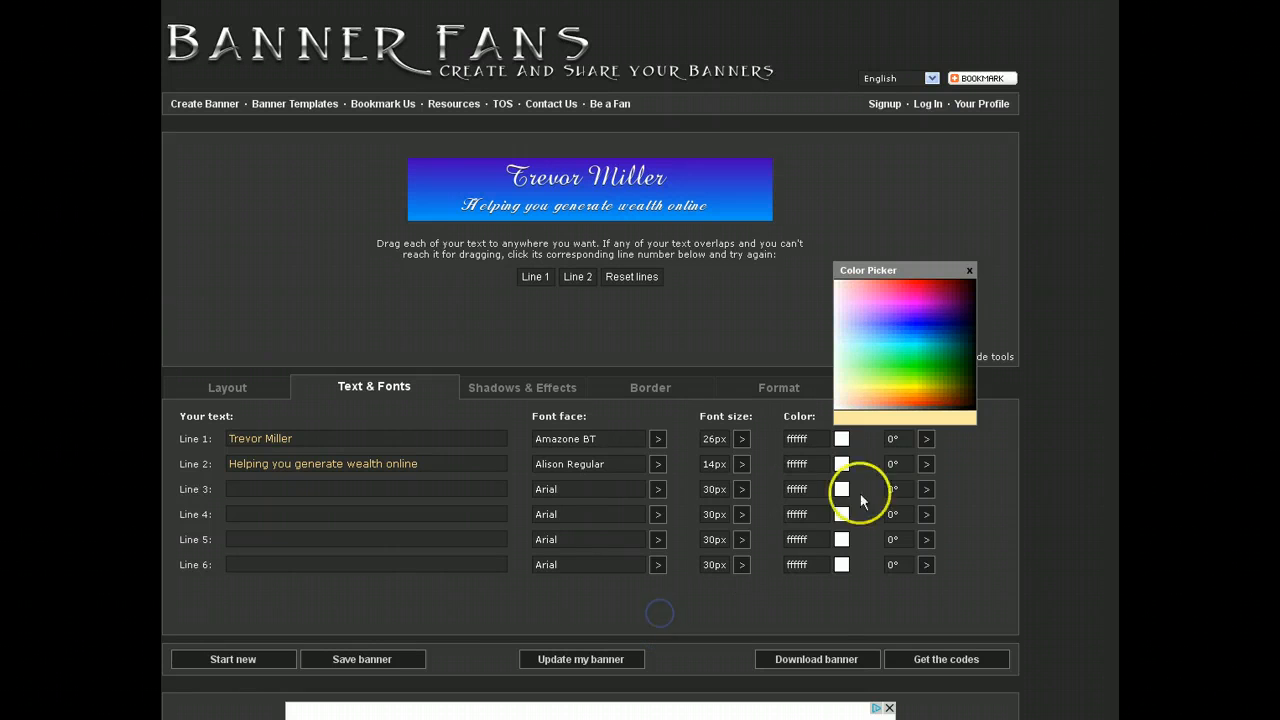
left_click(969, 270)
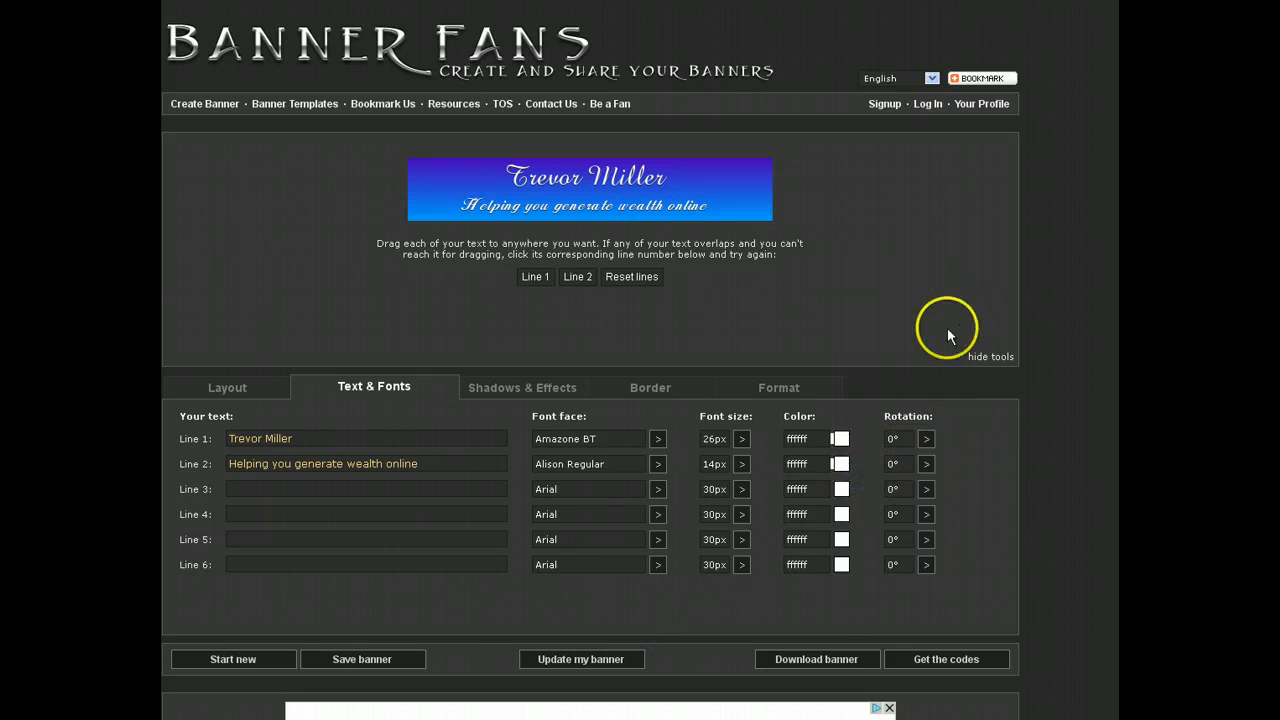
scroll(1117, 337, "down", 3)
scroll(1117, 337, "up", 3)
Step: Generate the banner codes and copy the URL under 'Code for direct image link'
left_click(943, 662)
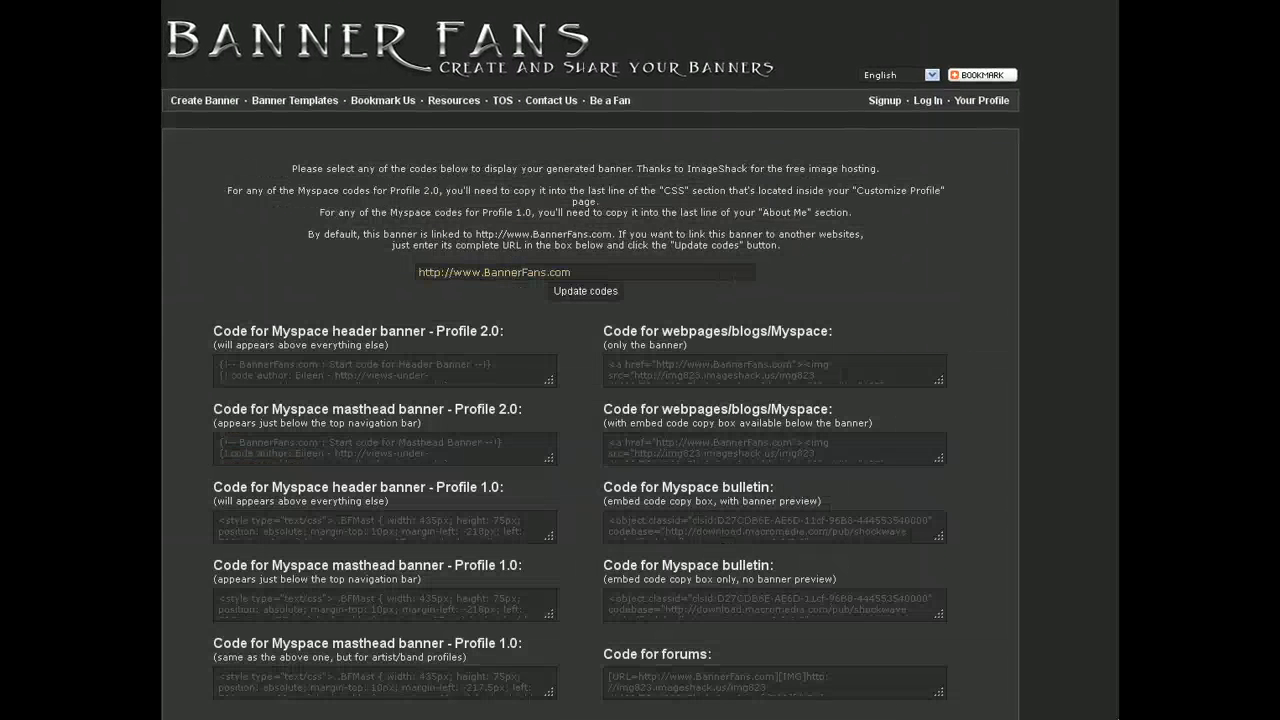
scroll(590, 360, "down", 5)
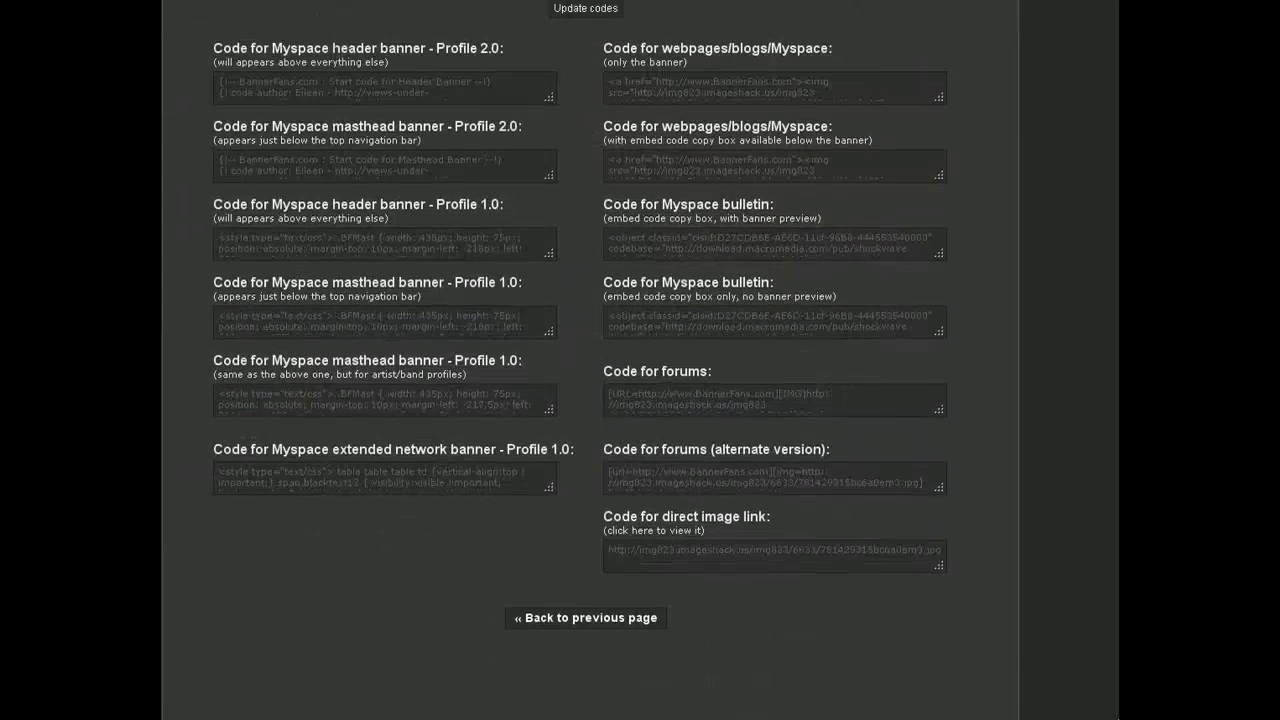
scroll(590, 360, "up", 3)
scroll(590, 360, "down", 2)
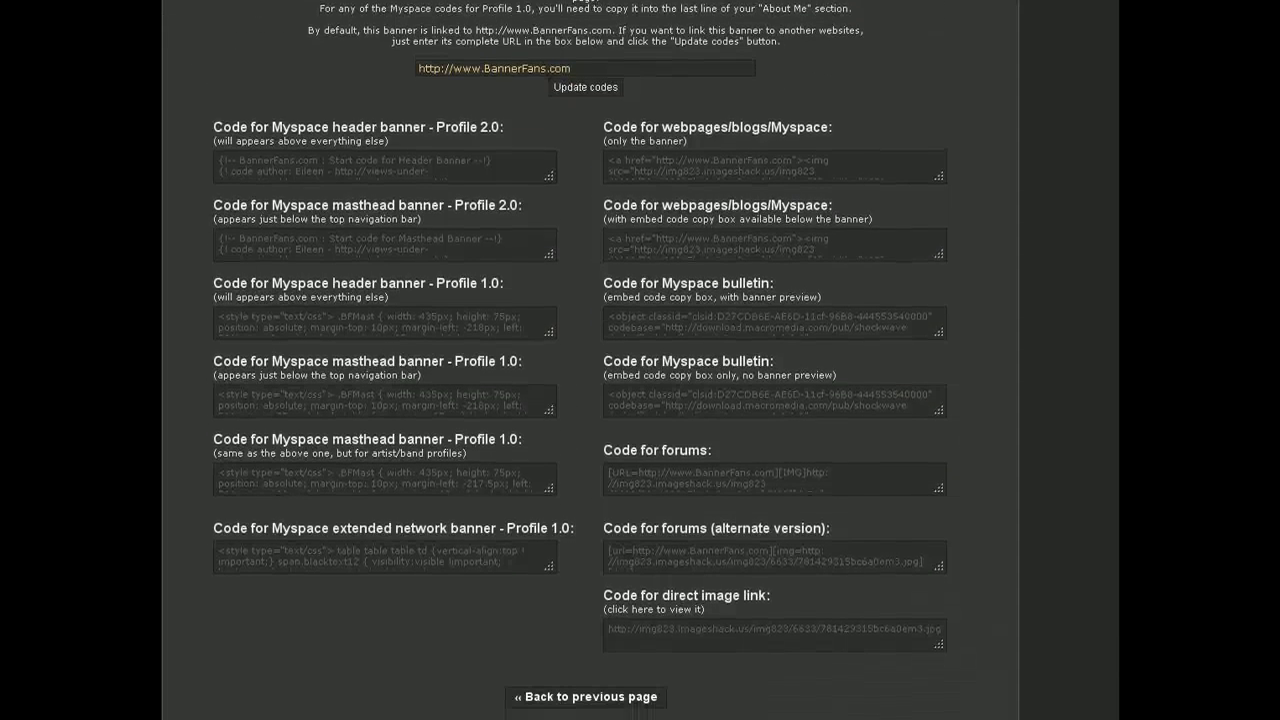
scroll(807, 403, "down", 3)
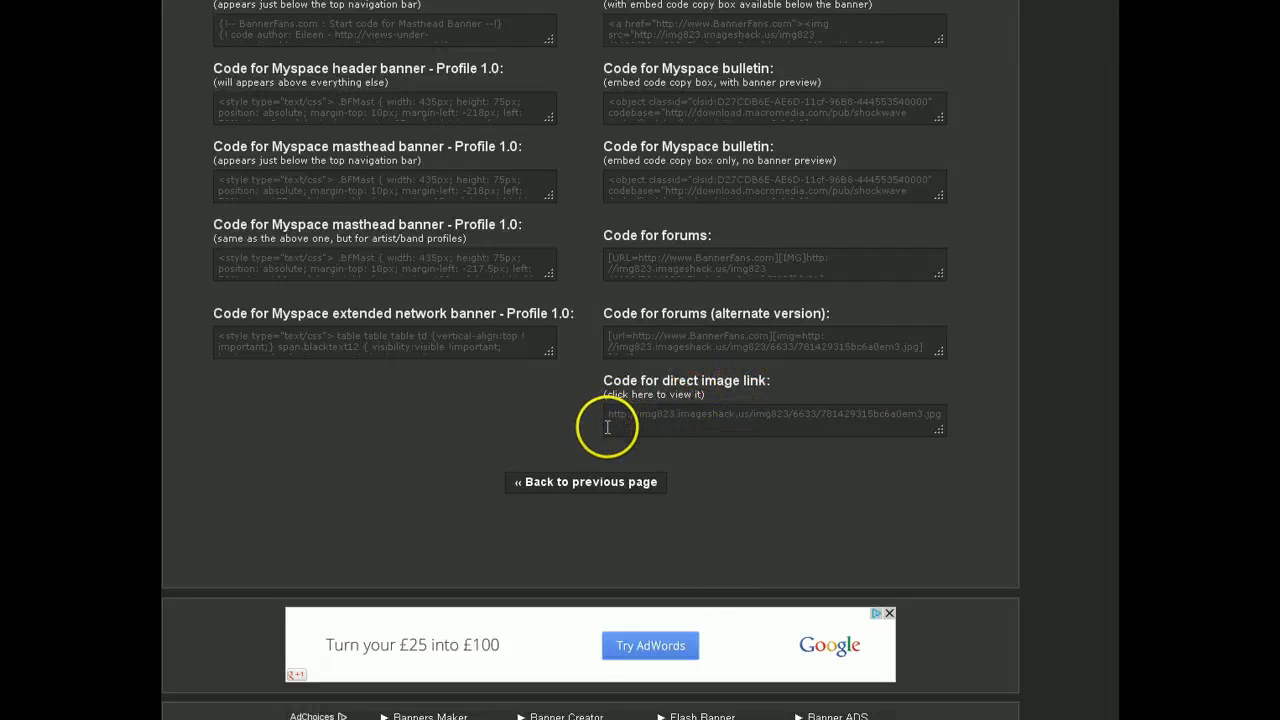
left_click_drag(625, 416, 880, 437)
left_click_drag(964, 430, 986, 429)
left_click(846, 419)
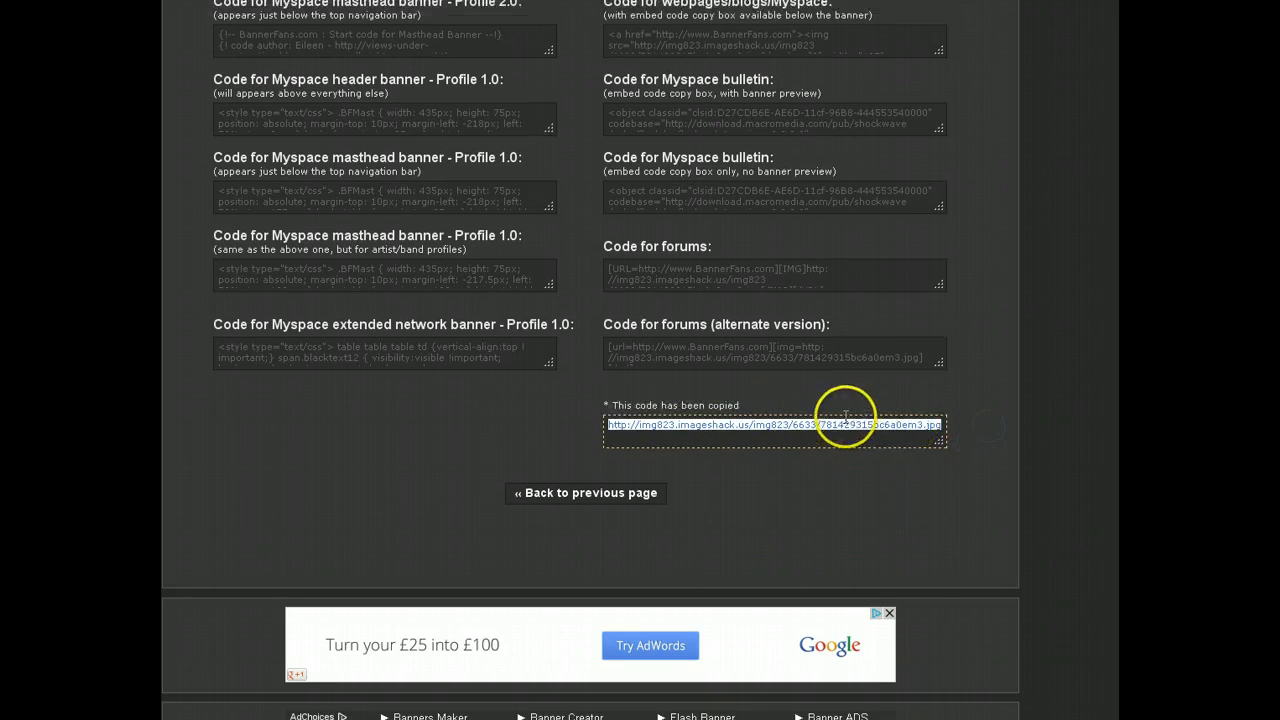
right_click(846, 424)
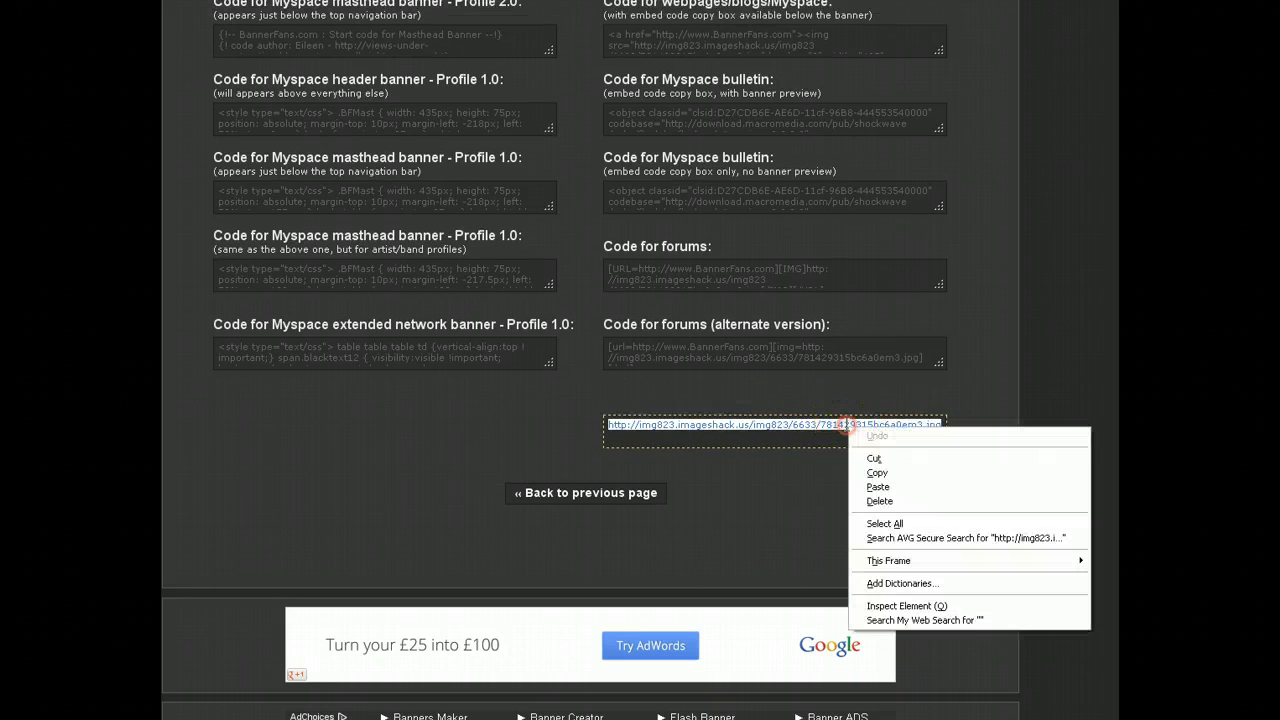
left_click(882, 474)
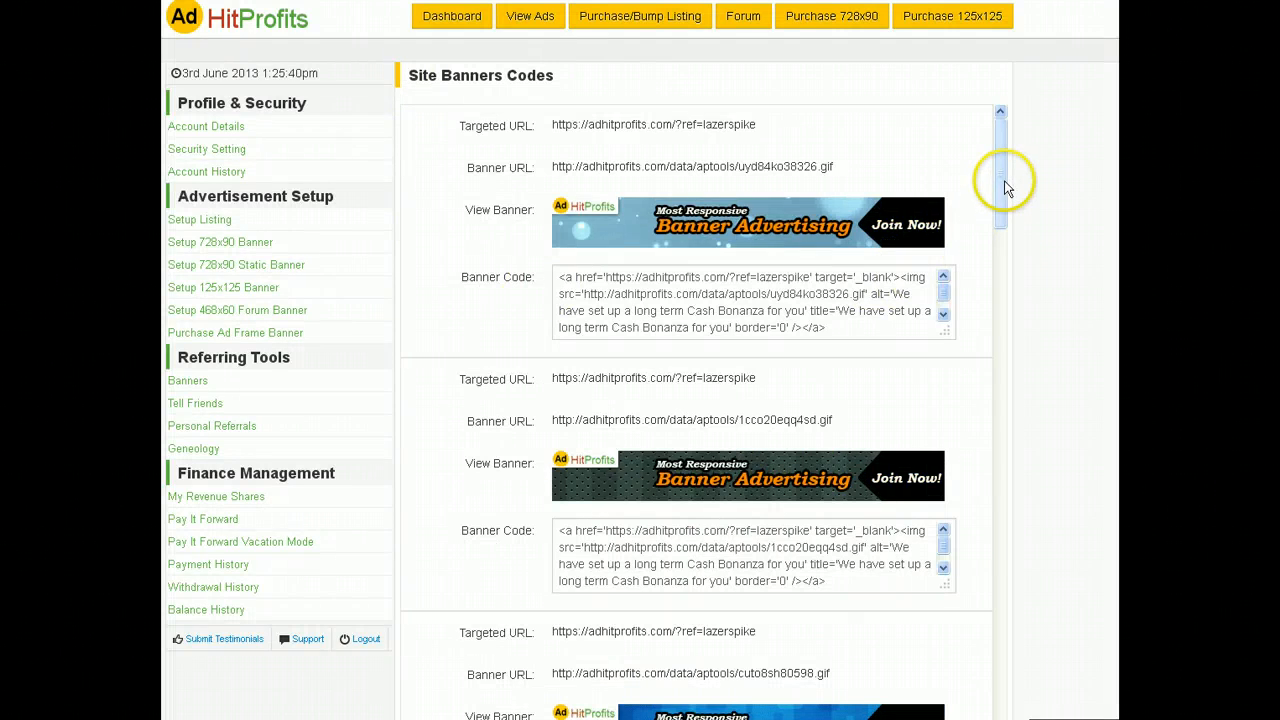
Step: Open Setup Listing and the [Edit] form for the directory listing banner
left_click(210, 221)
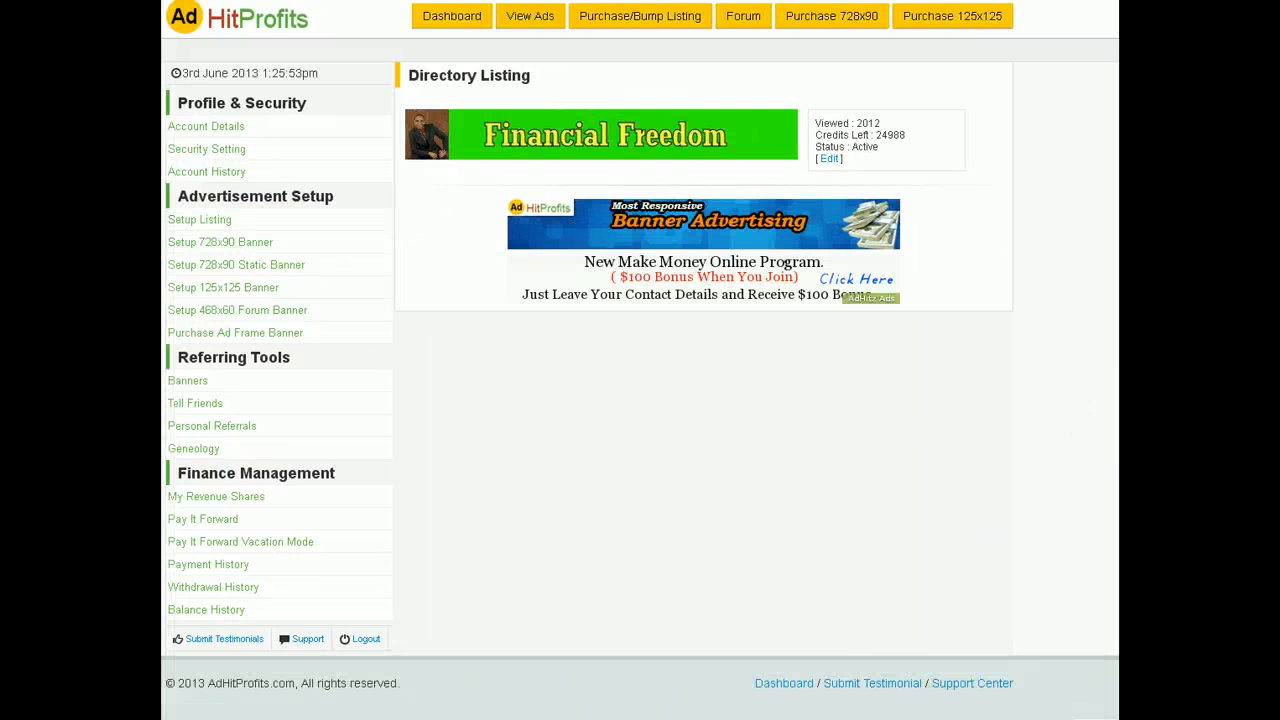
left_click(830, 160)
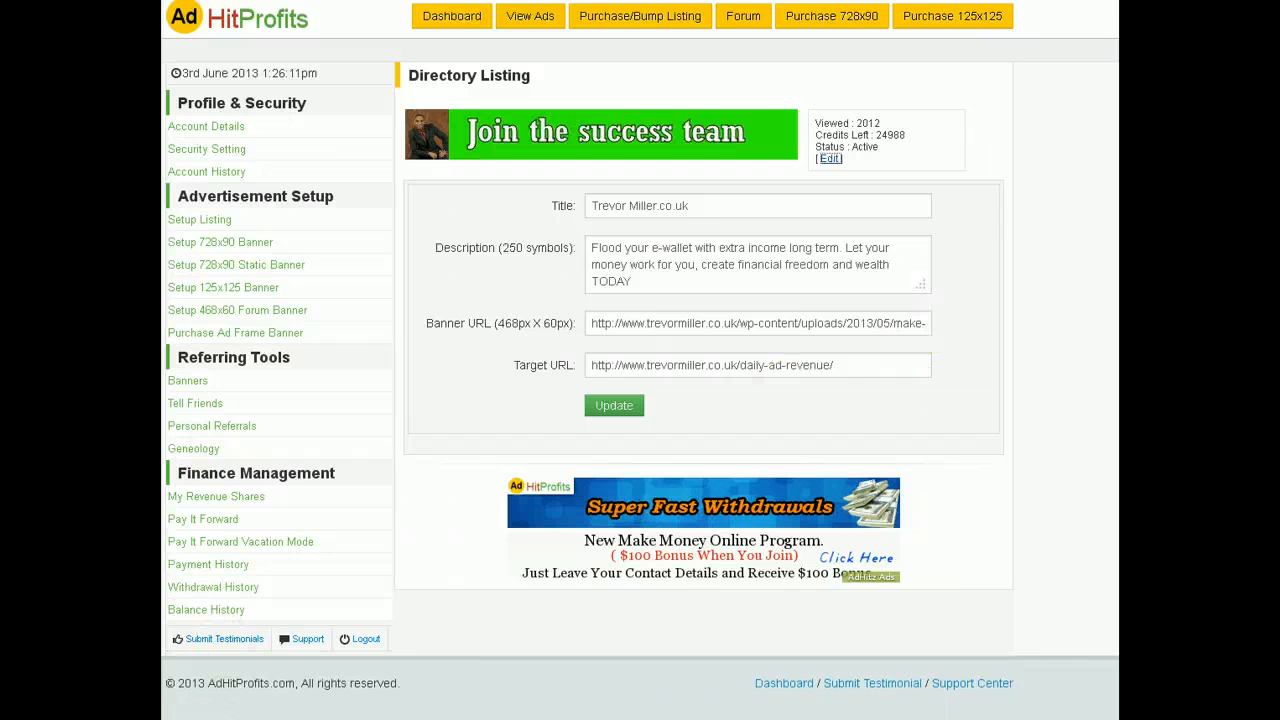
key("super")
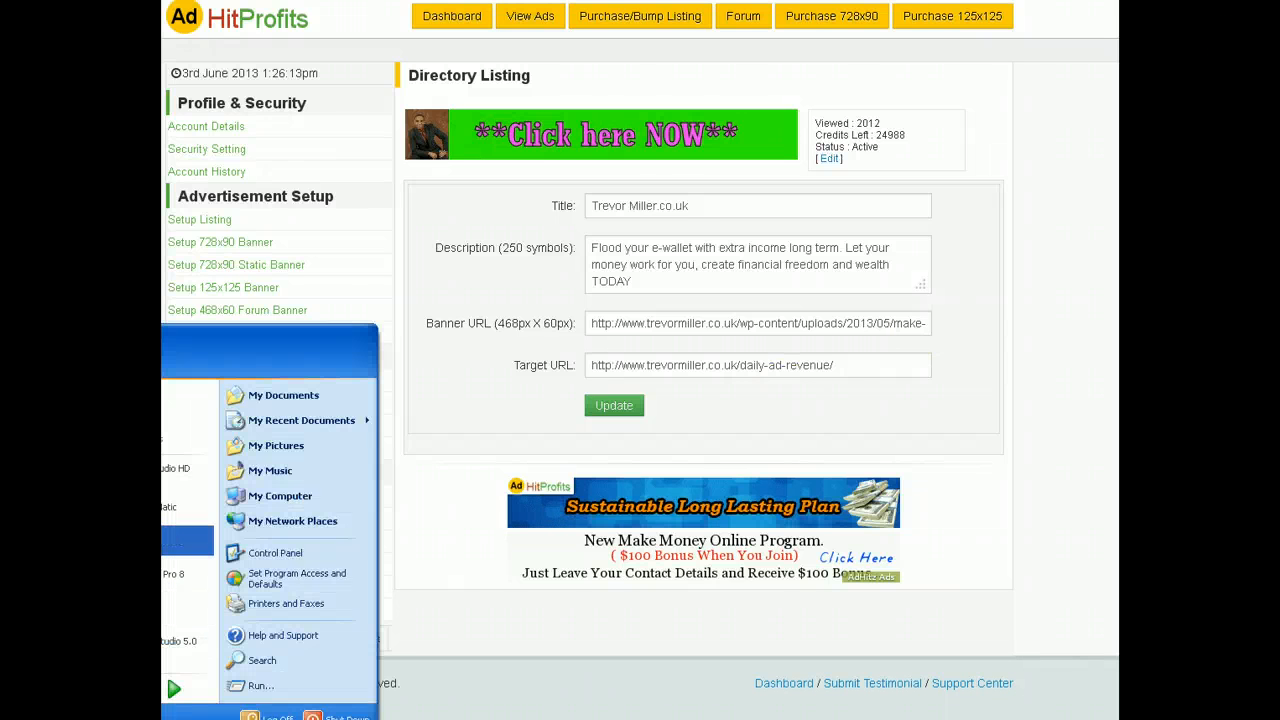
Step: Paste the new banner's direct image link into a fresh Notepad window
left_click(188, 541)
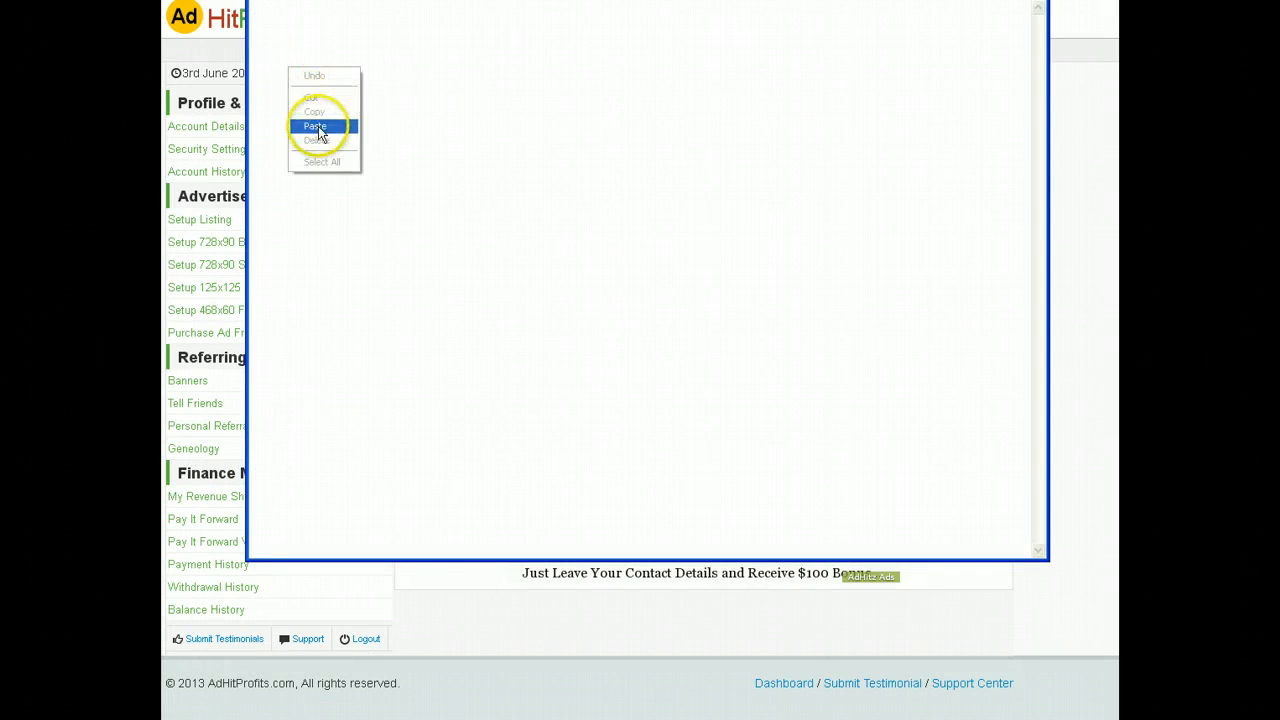
left_click(315, 126)
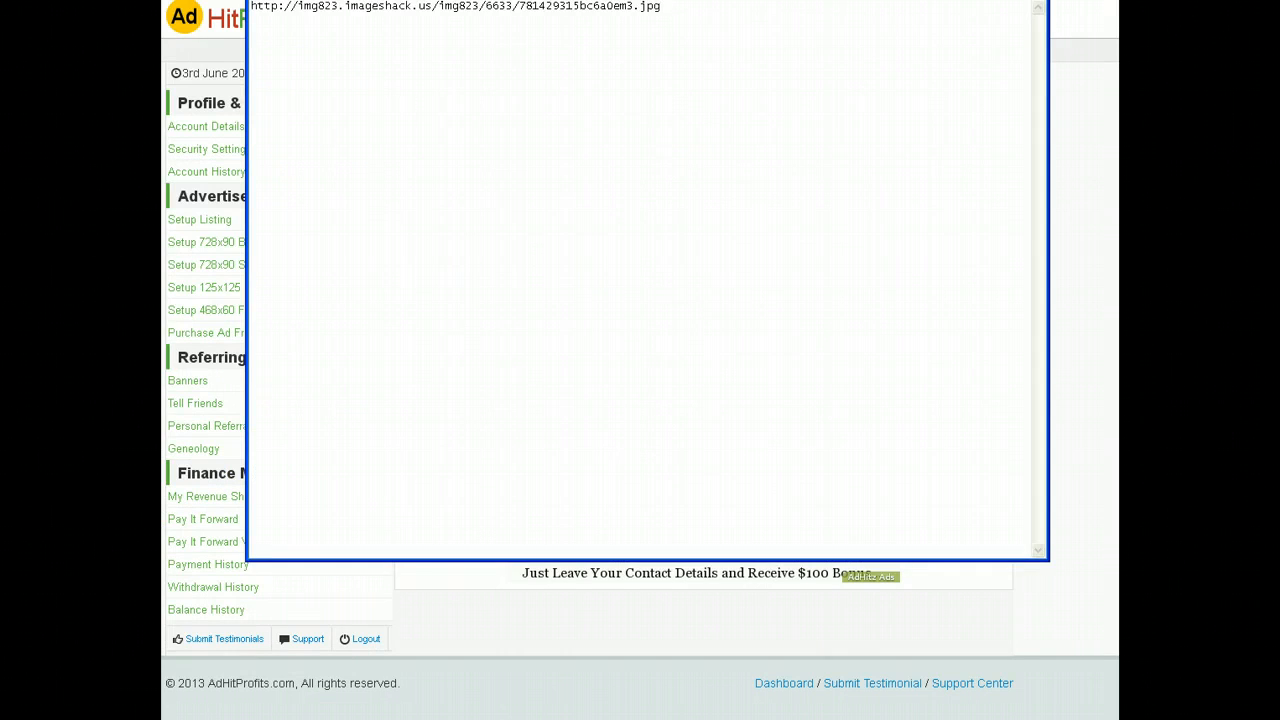
key("alt+Tab")
Step: Copy the listing's old make-3680.gif Banner URL onto Notepad's second line
left_click_drag(591, 325, 1004, 322)
right_click(903, 326)
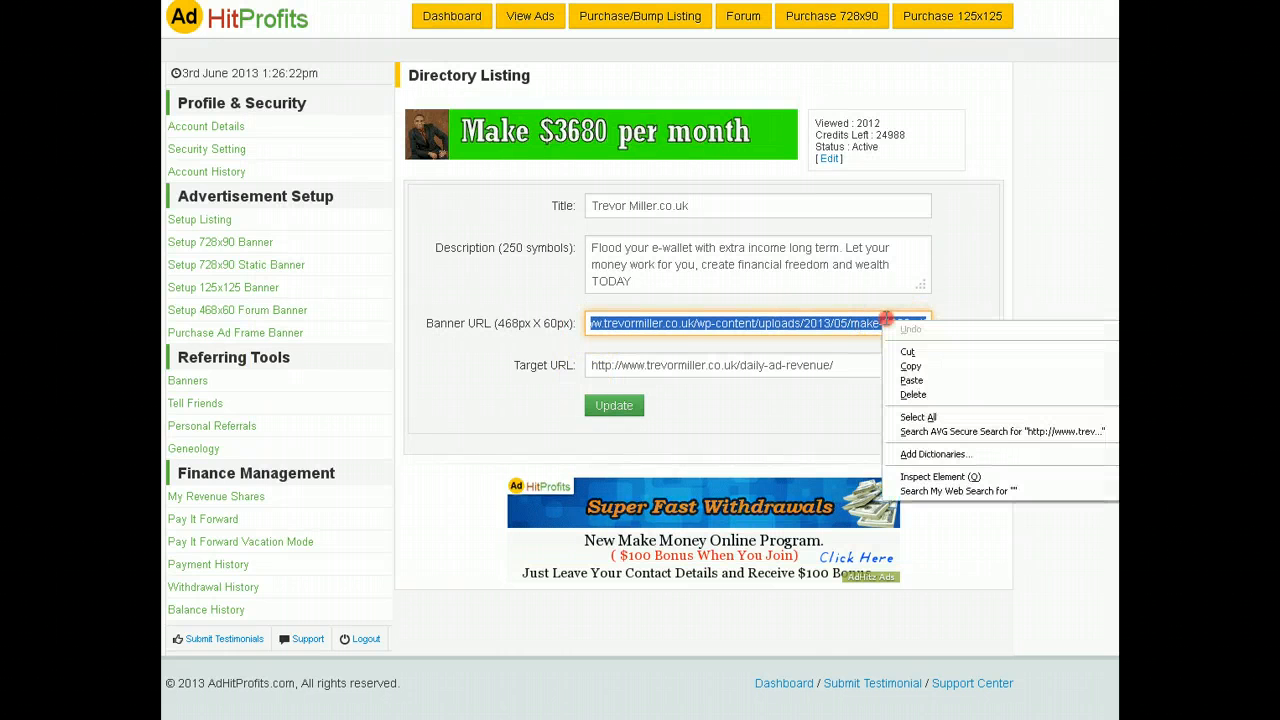
left_click(912, 367)
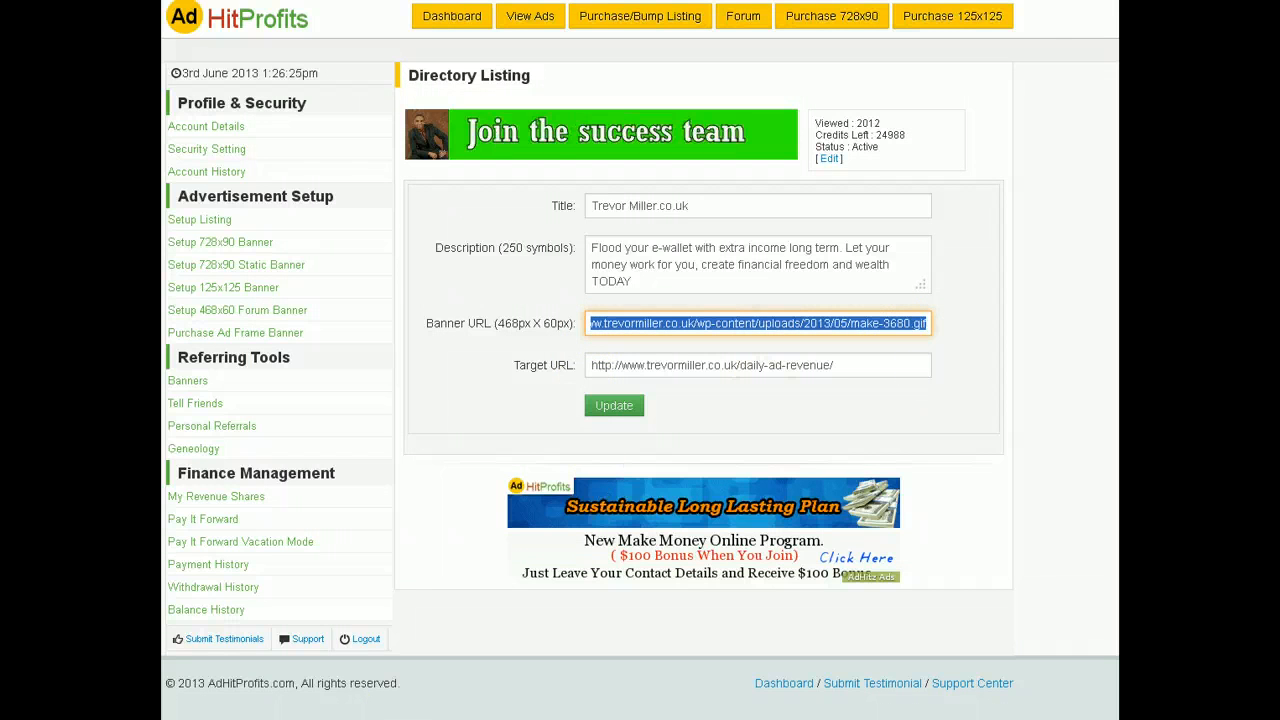
key("alt+Tab")
left_click(664, 13)
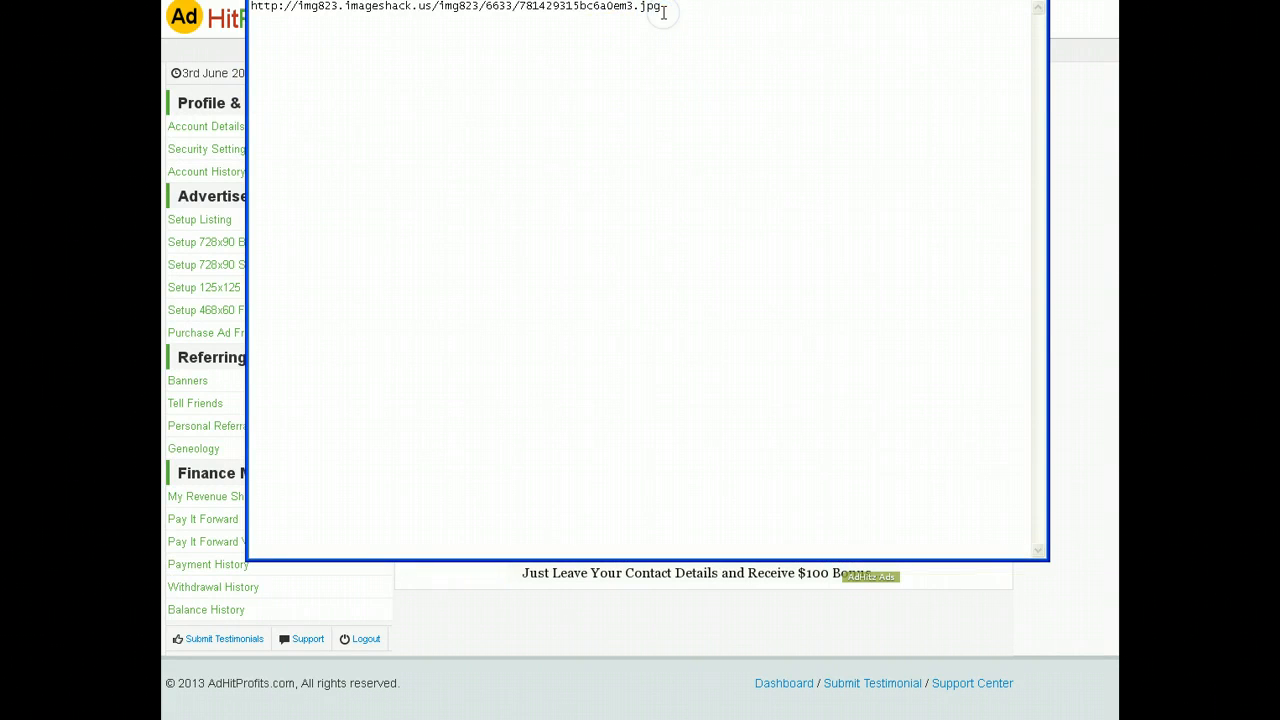
key("Return")
right_click(320, 49)
left_click(358, 107)
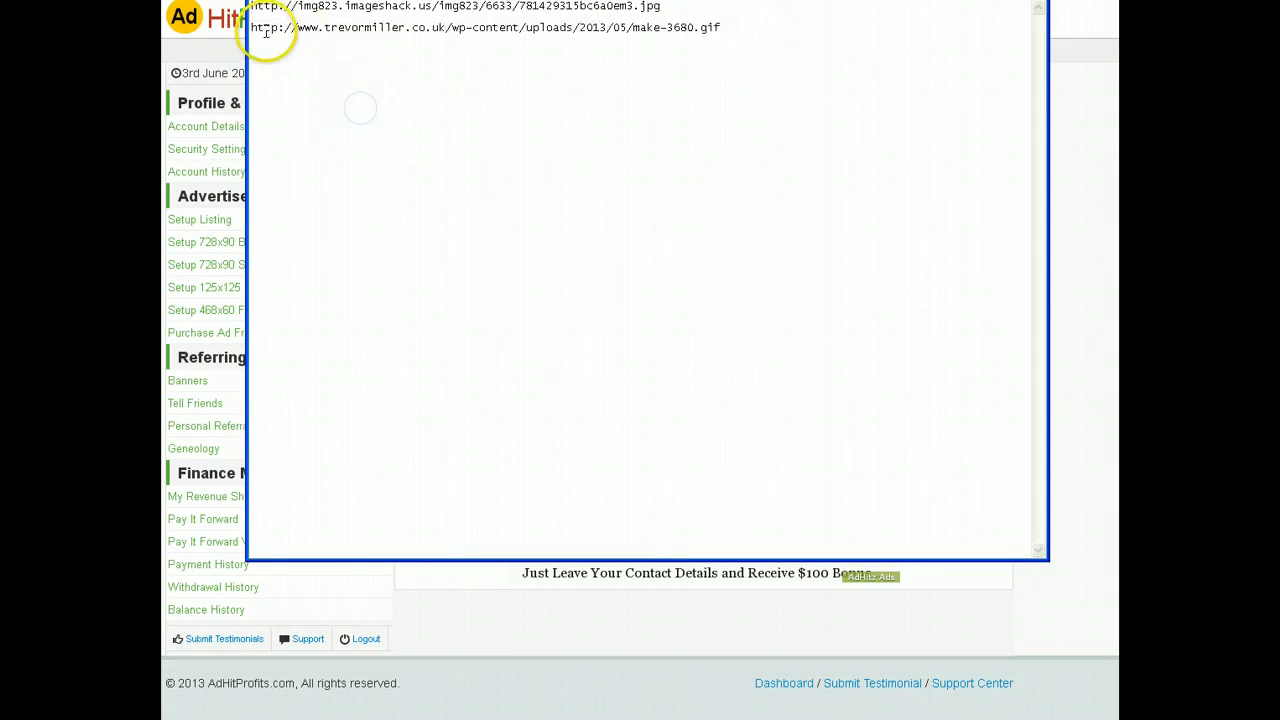
Step: Copy the imageshack banner URL from Notepad's first line for reuse
left_click_drag(252, 8, 500, 8)
right_click(646, 12)
left_click(671, 52)
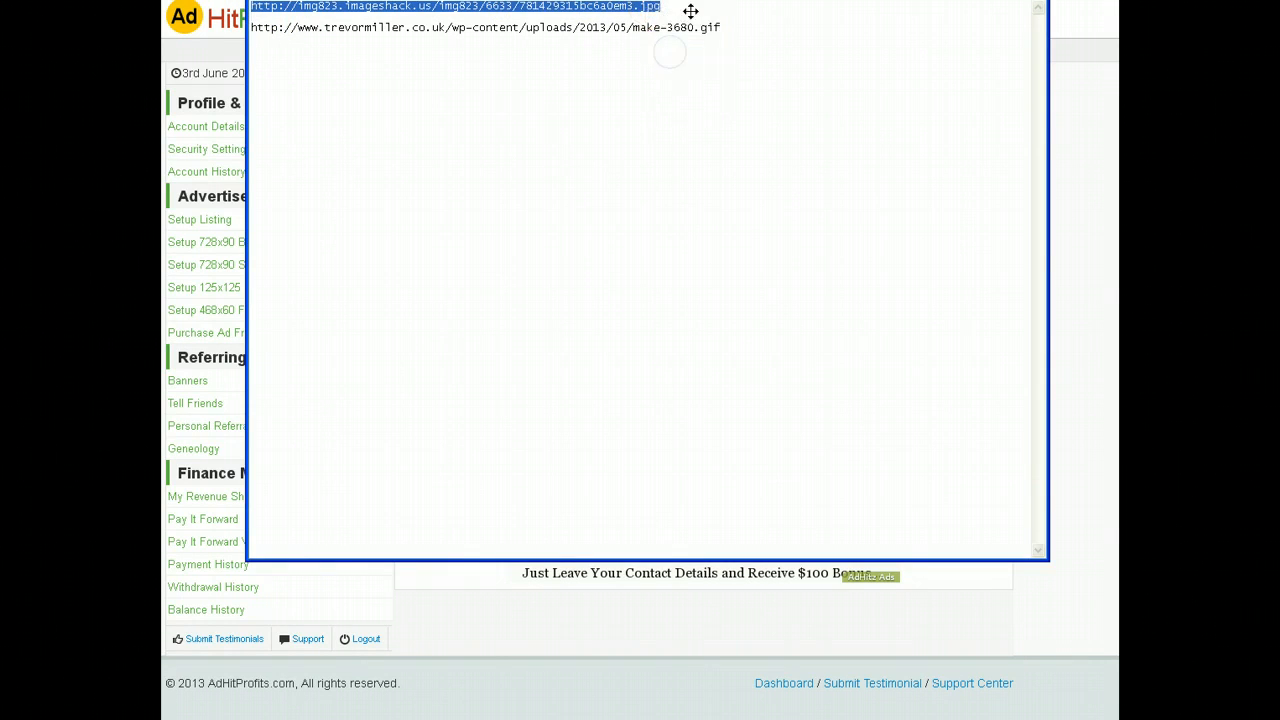
key("alt+Tab")
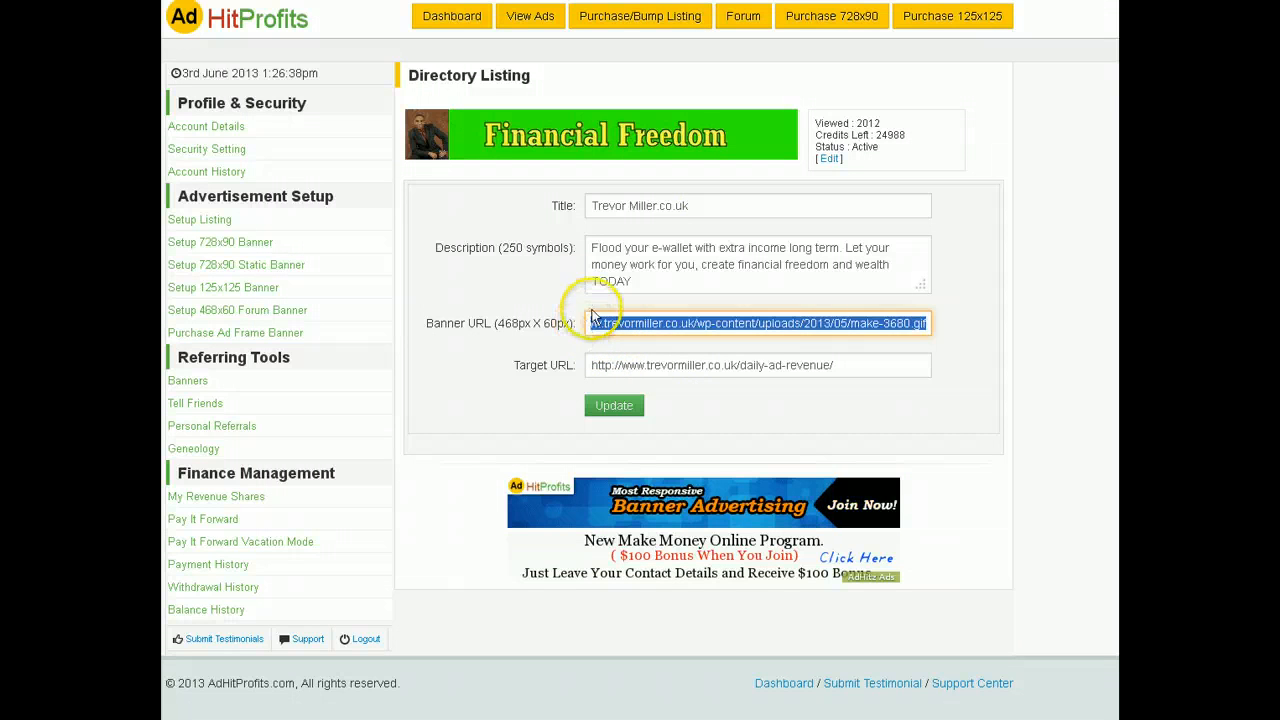
Step: Replace the Banner URL with the imageshack image link and select the old Target URL path
left_click(624, 323)
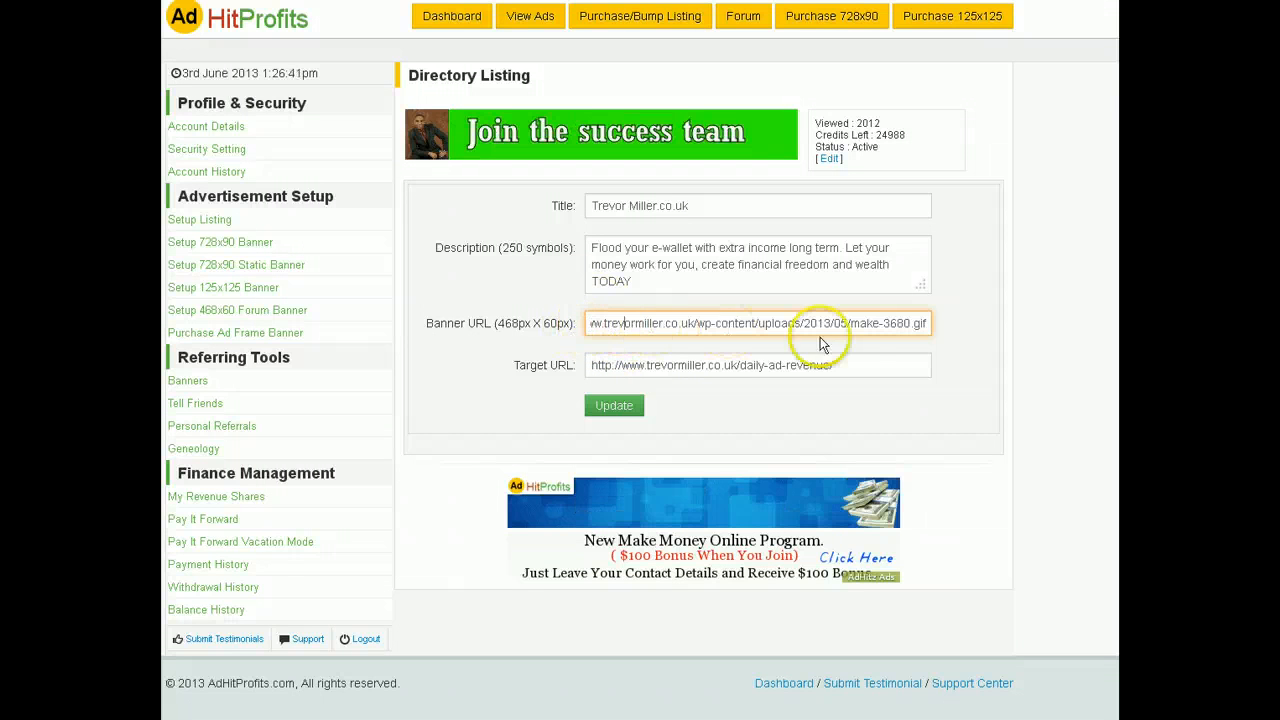
left_click_drag(938, 325, 393, 322)
key("BackSpace")
key("BackSpace")
key("BackSpace")
key("BackSpace")
key("BackSpace")
key("BackSpace")
key("BackSpace")
key("BackSpace")
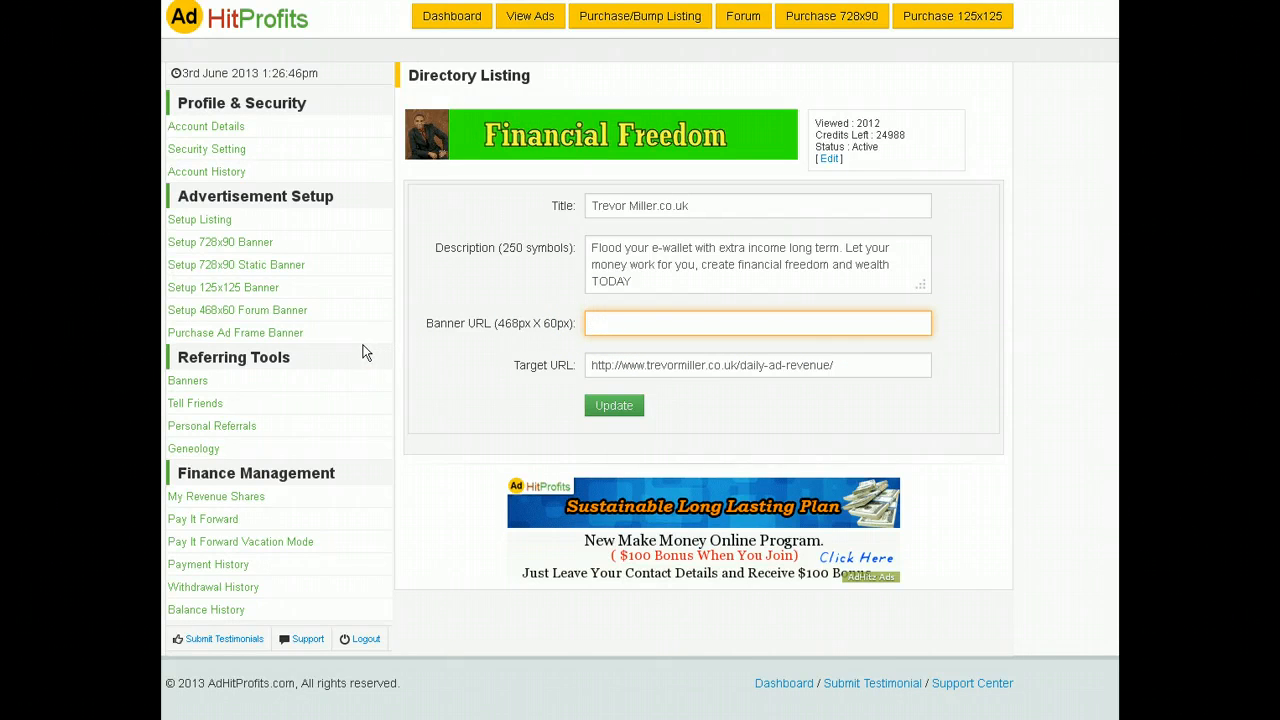
key("ctrl+v")
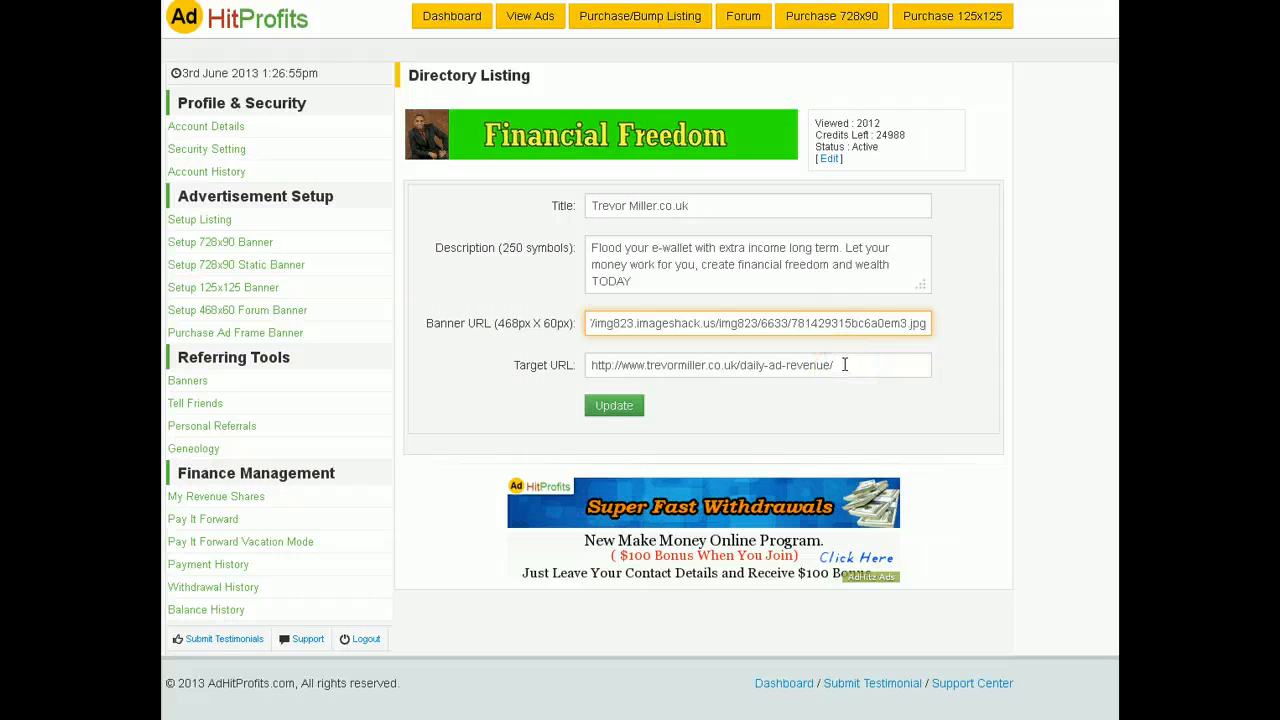
left_click_drag(845, 365, 735, 477)
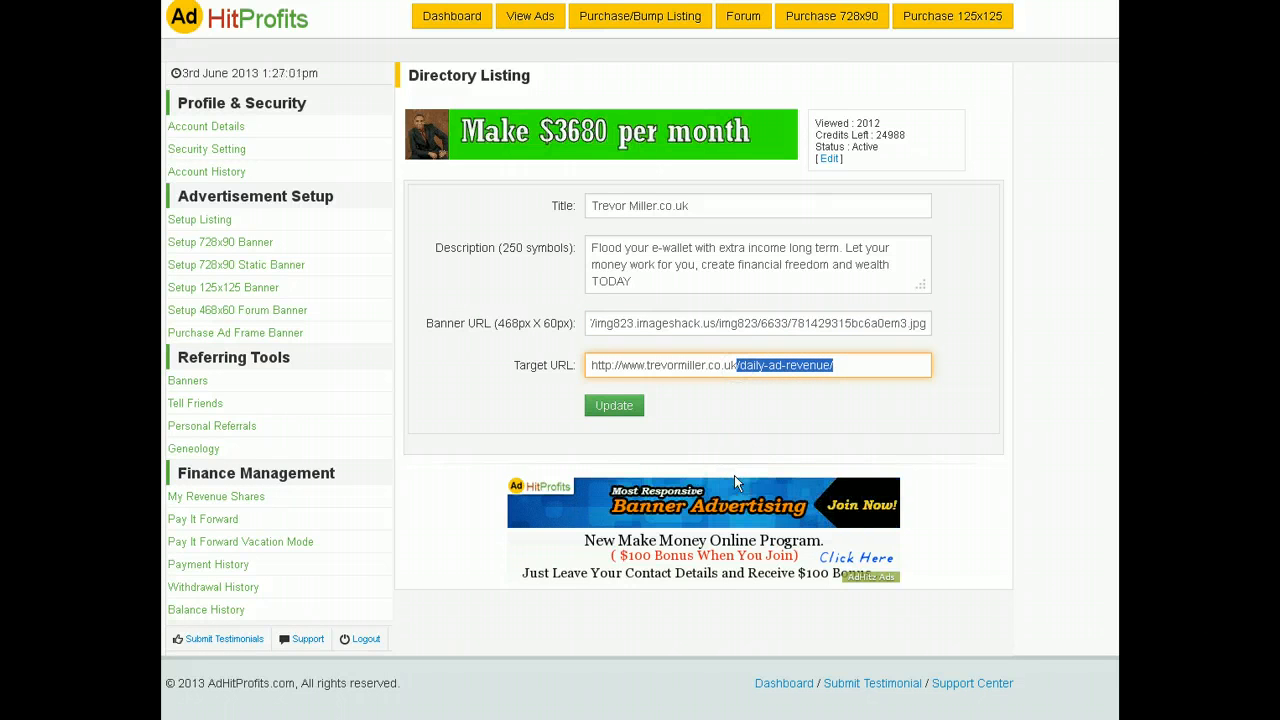
Step: End the Target URL with /hourlyrevshare and save the listing with Update
type("hour")
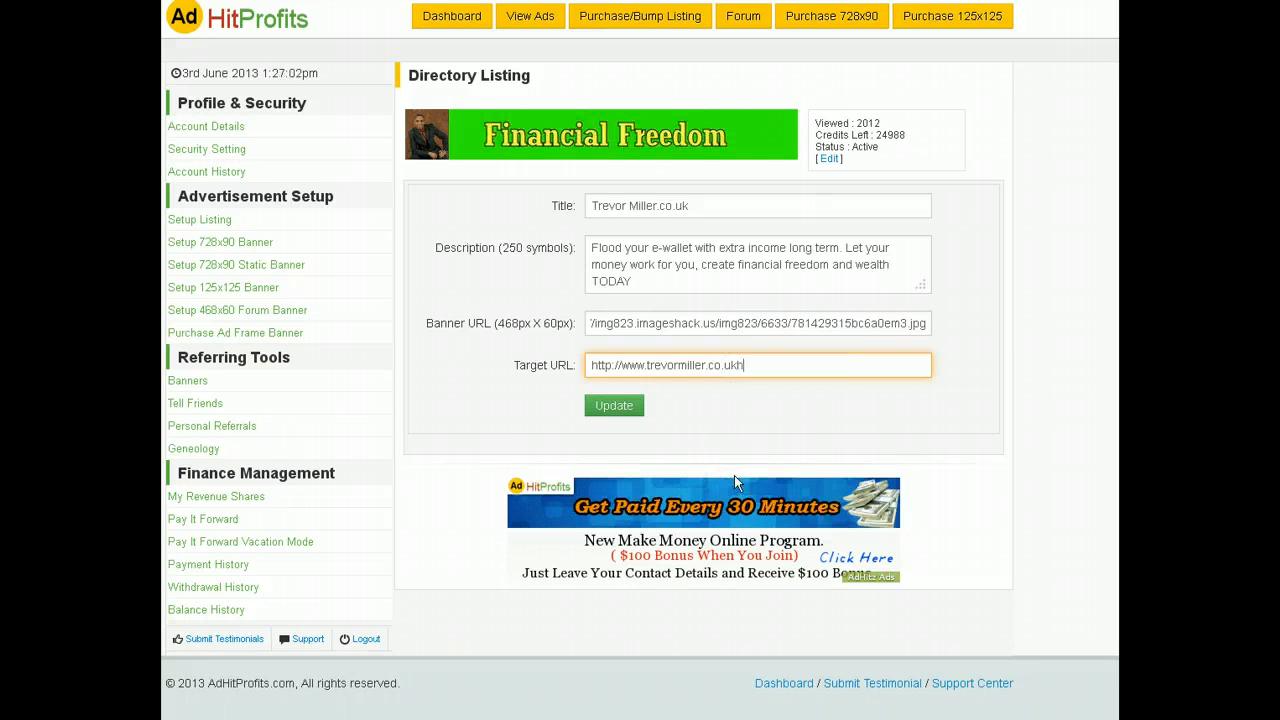
key("BackSpace")
key("BackSpace")
key("BackSpace")
key("BackSpace")
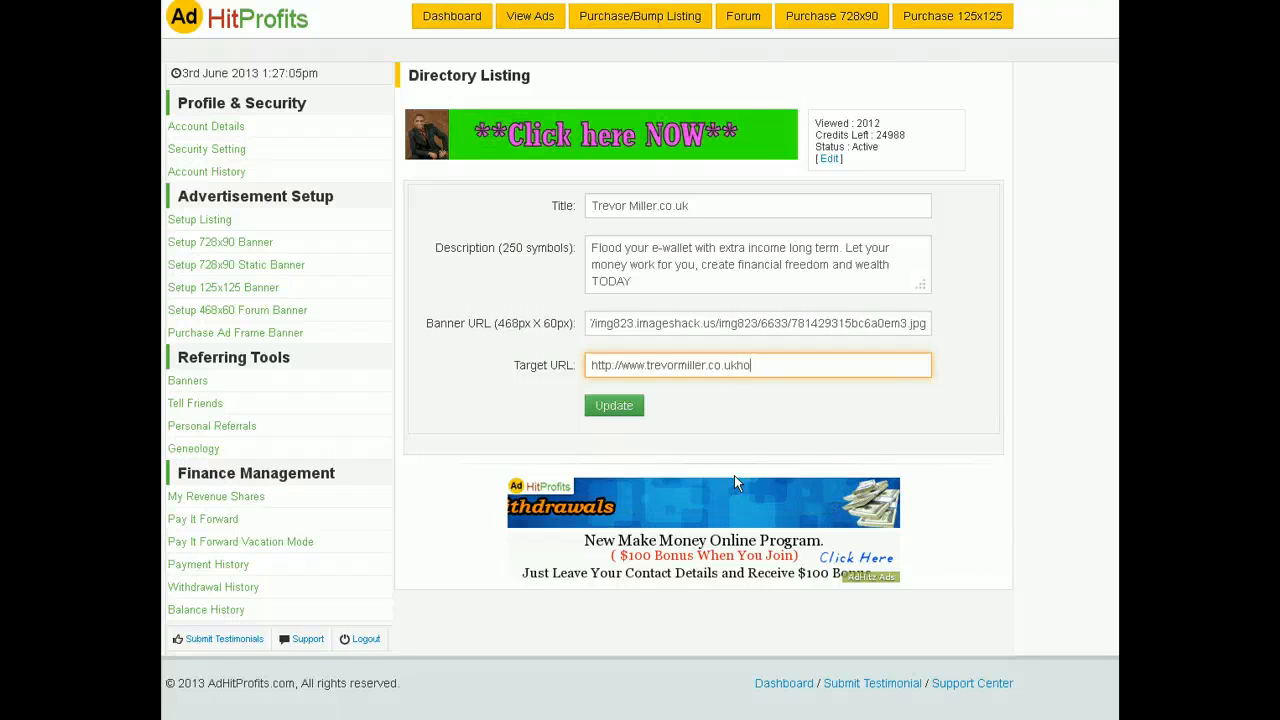
type("/")
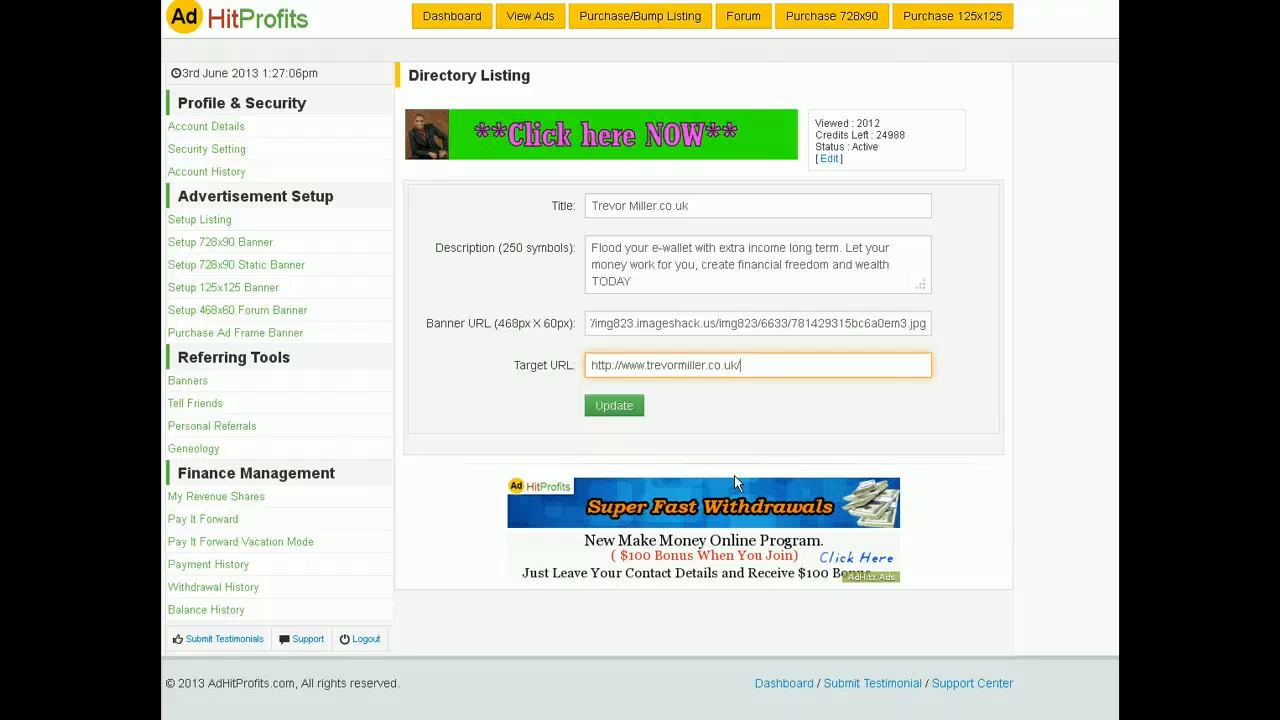
type("hour")
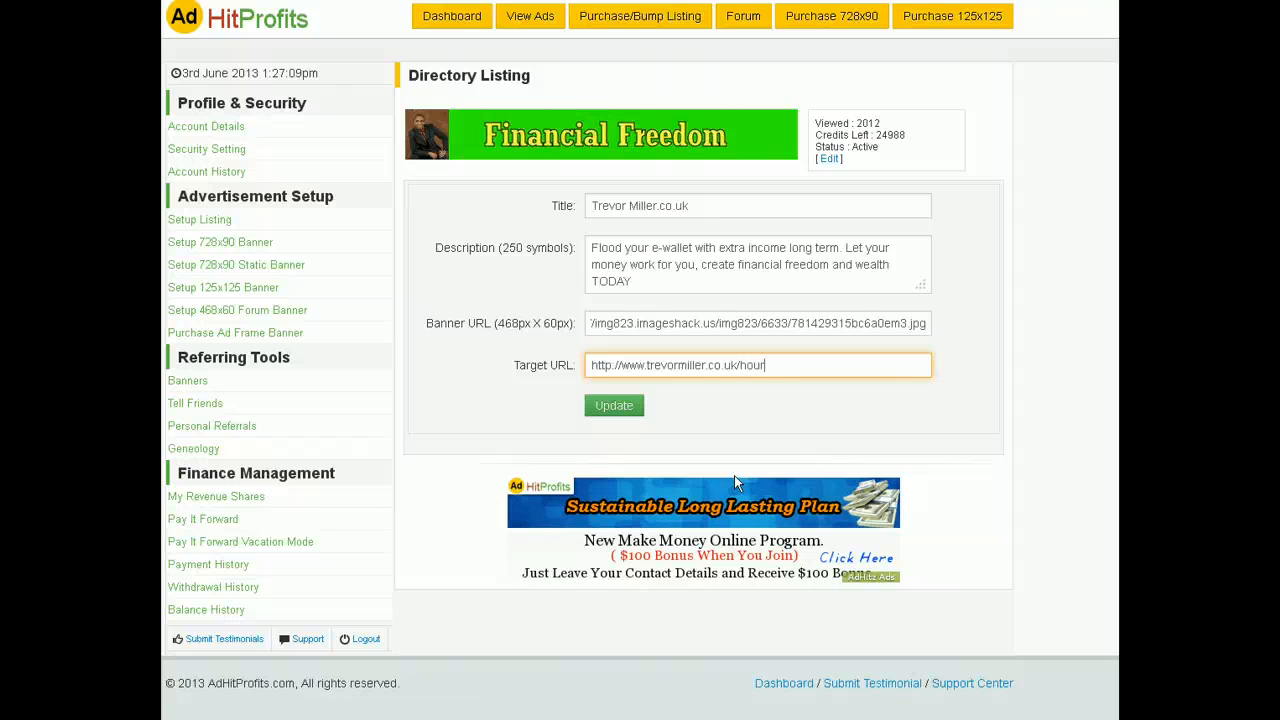
type("lyrev")
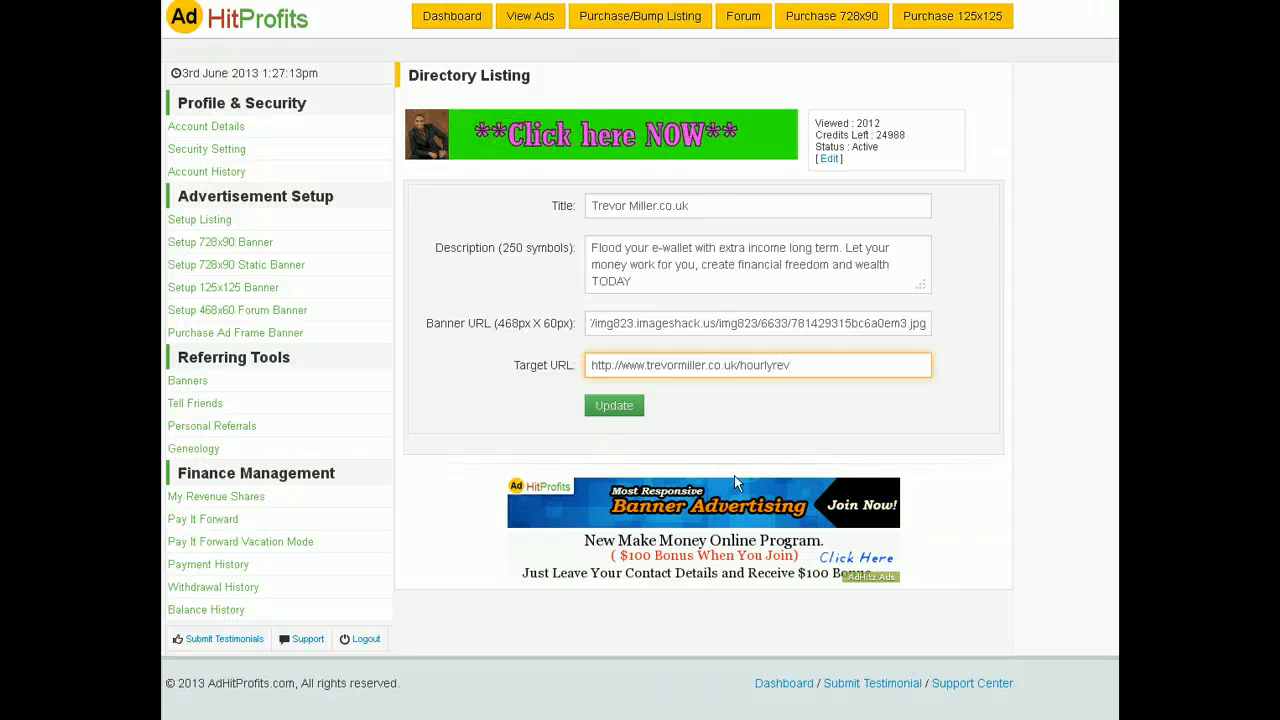
type("share")
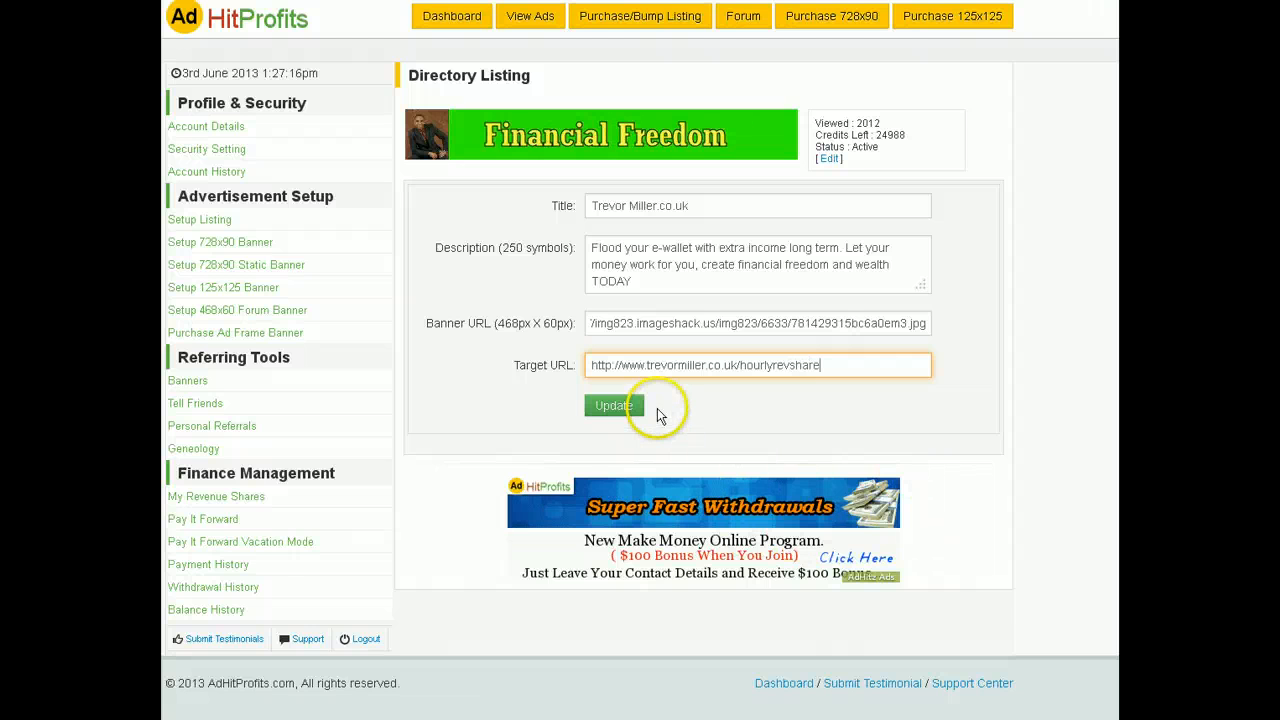
left_click(625, 418)
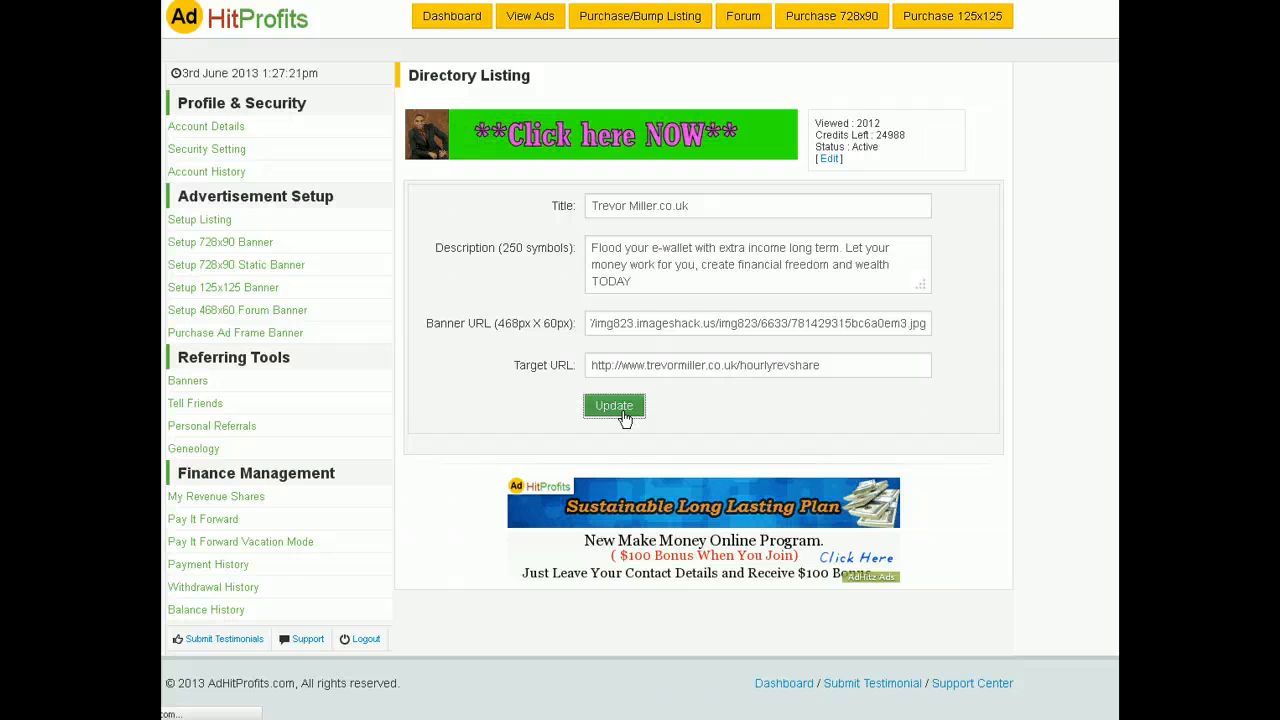
left_click(614, 406)
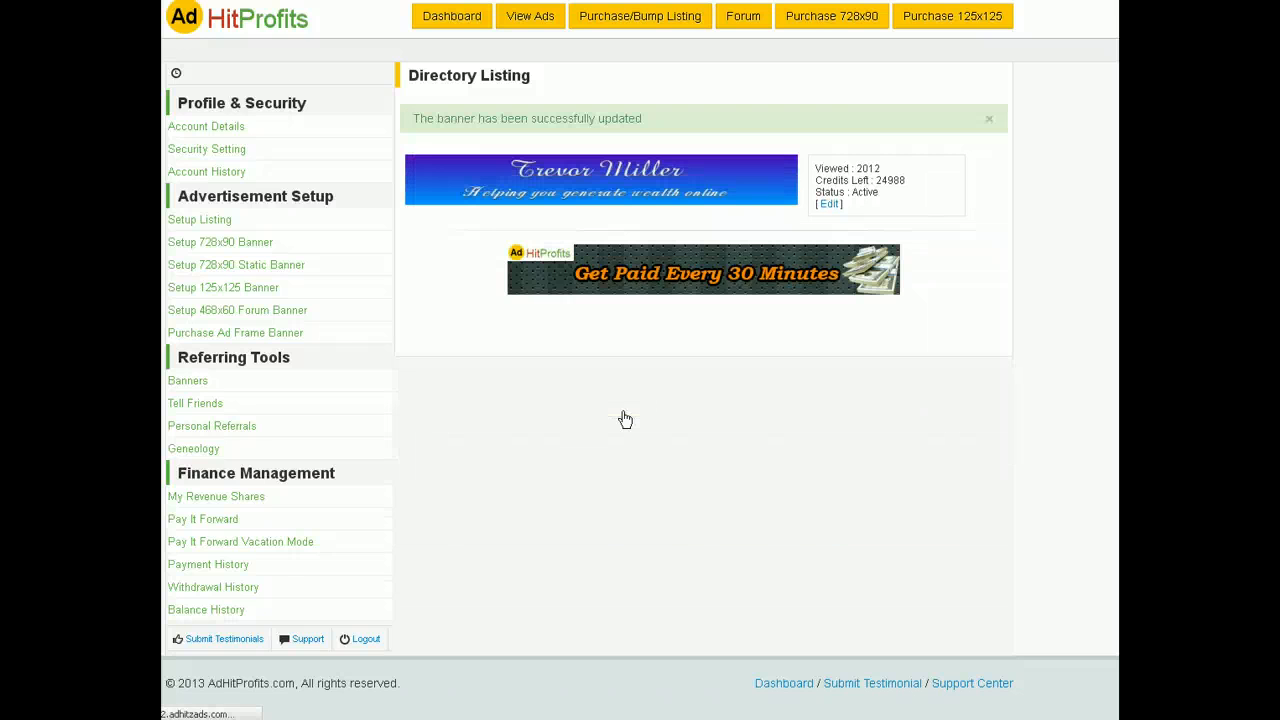
Step: Open the new listing banner's link in a new tab and switch to that tab
left_click(662, 440)
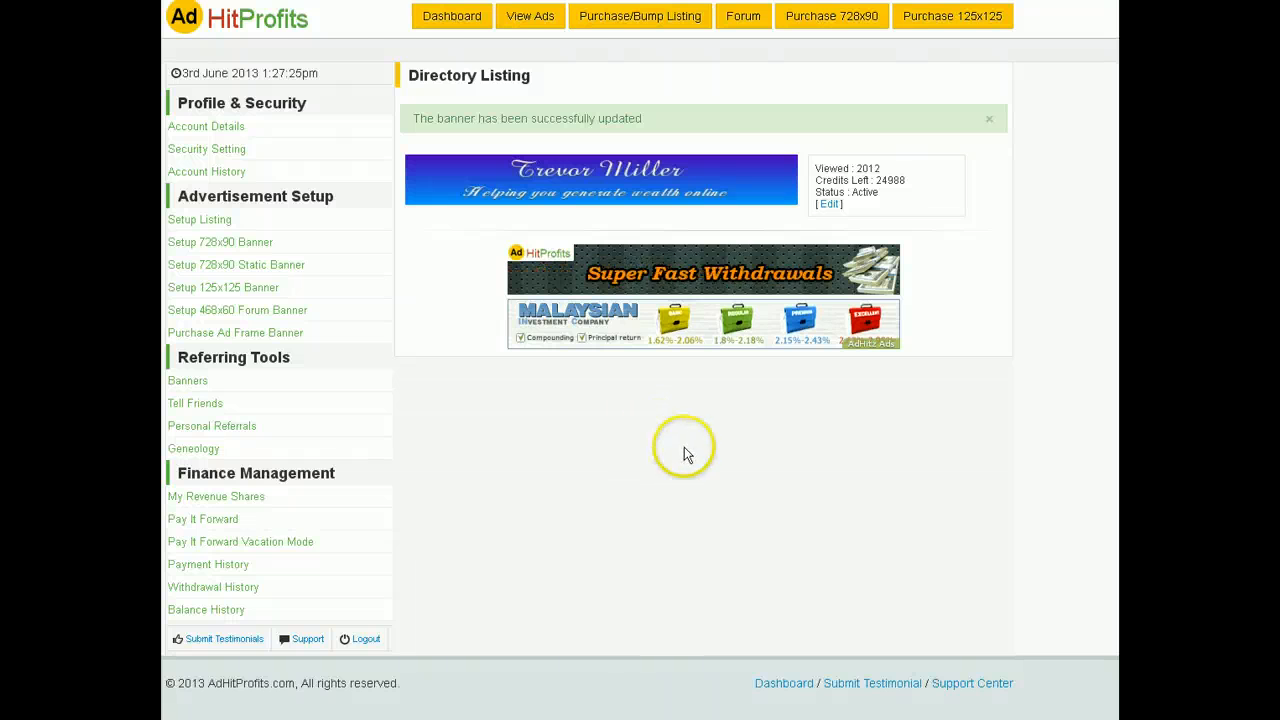
right_click(614, 190)
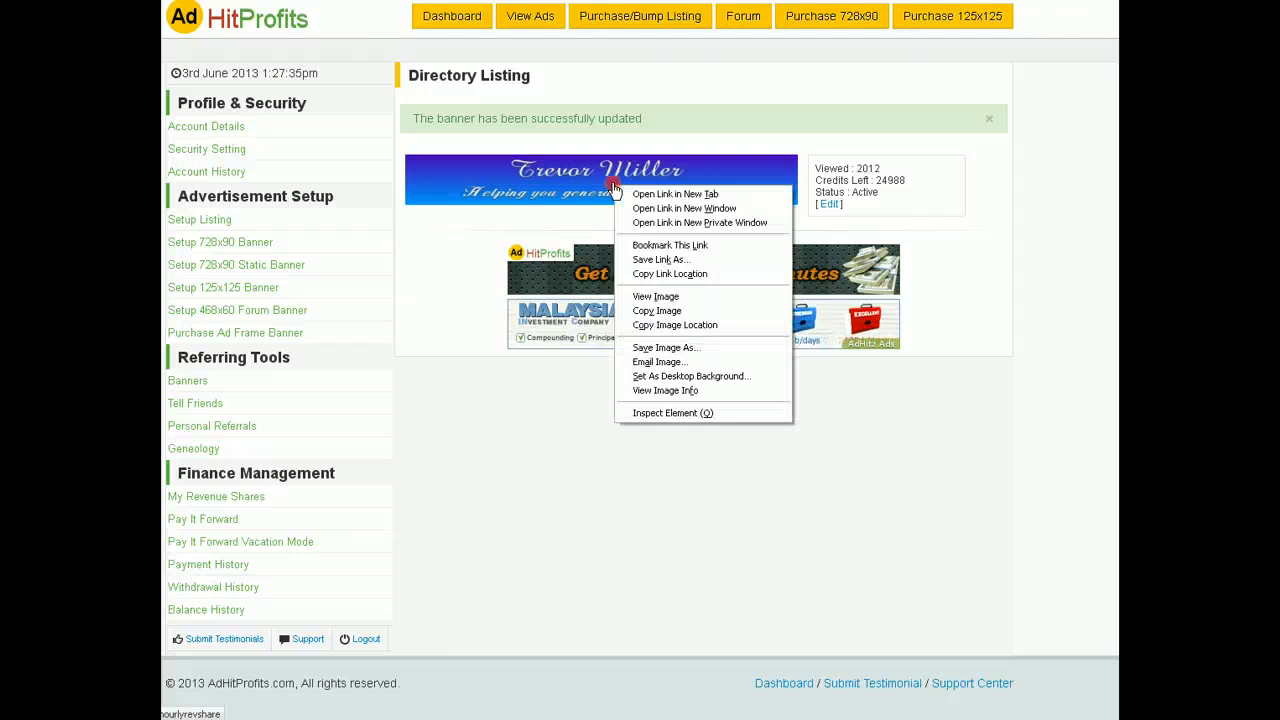
left_click(667, 195)
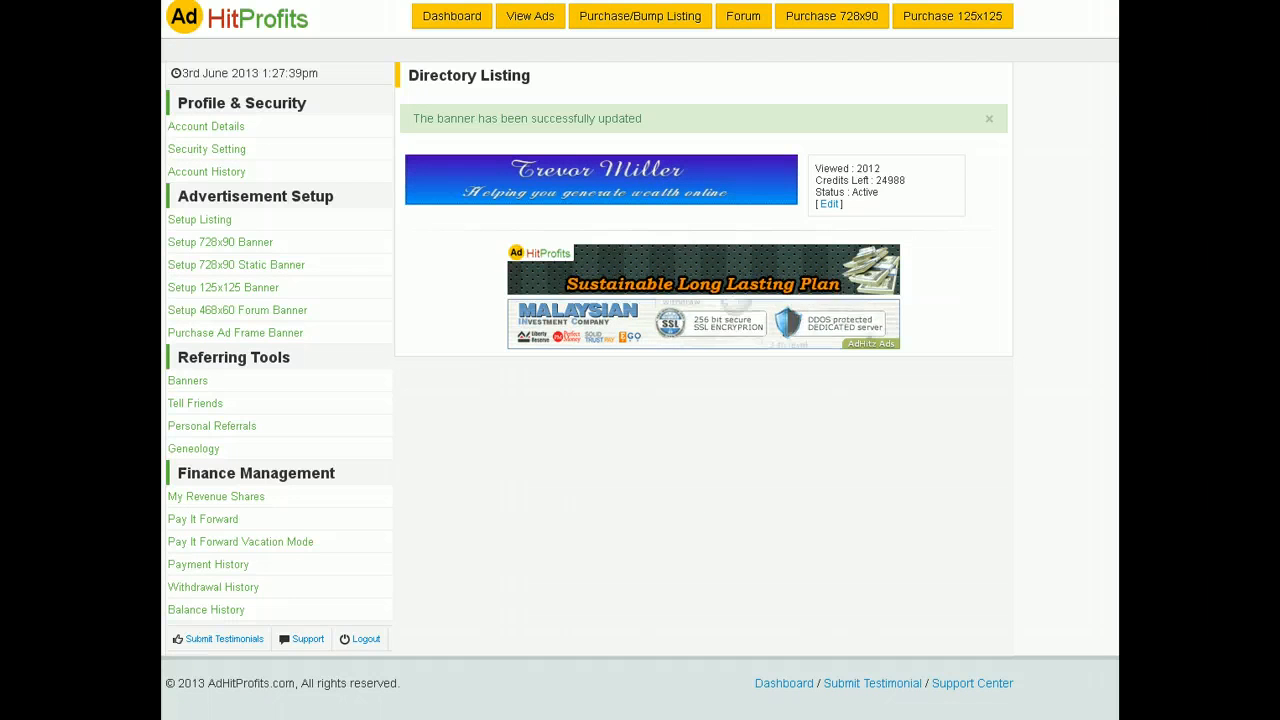
left_click(385, 2)
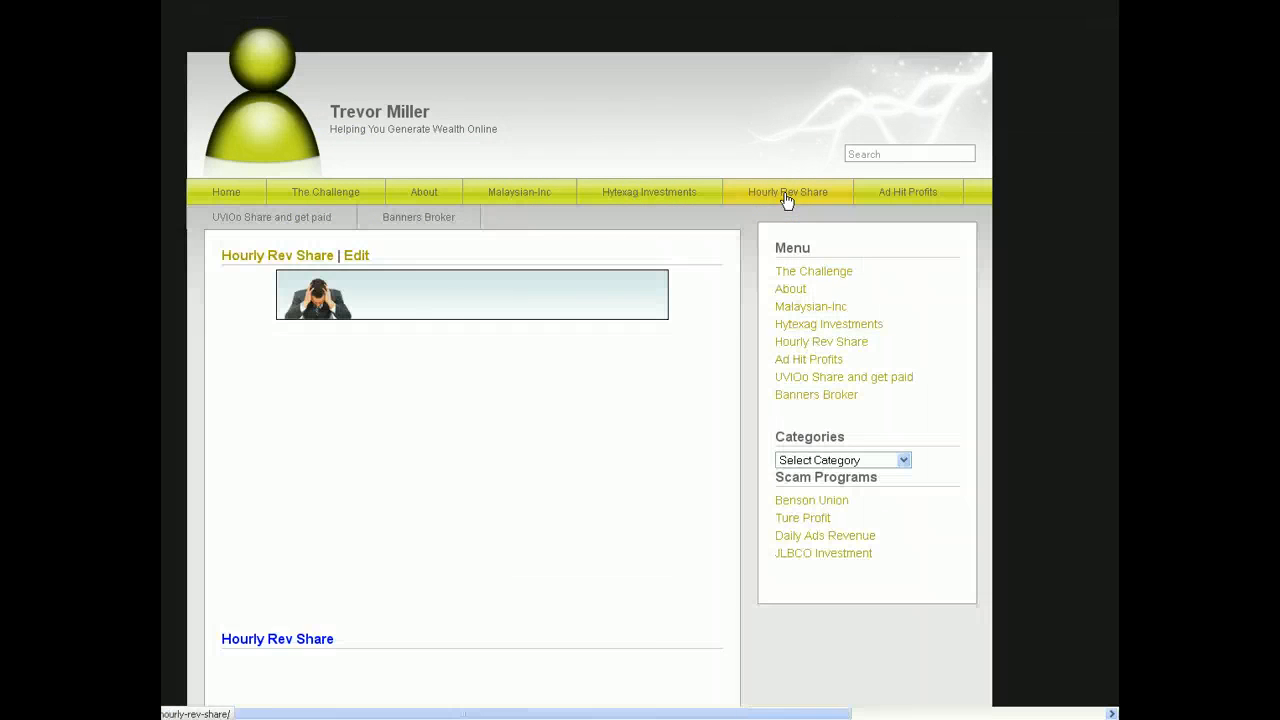
Step: Load the Hourly Rev Share page, copy its address, and switch back to the AdHitProfits tab
left_click(213, 14)
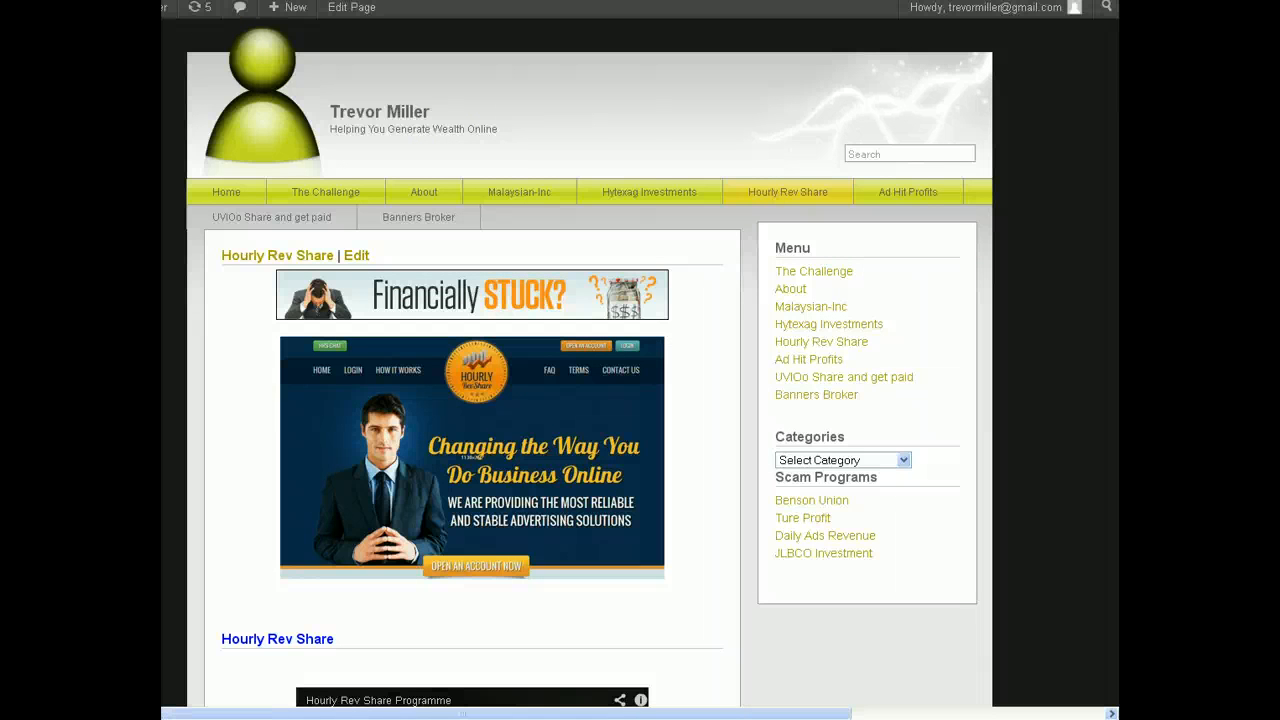
right_click(265, 1)
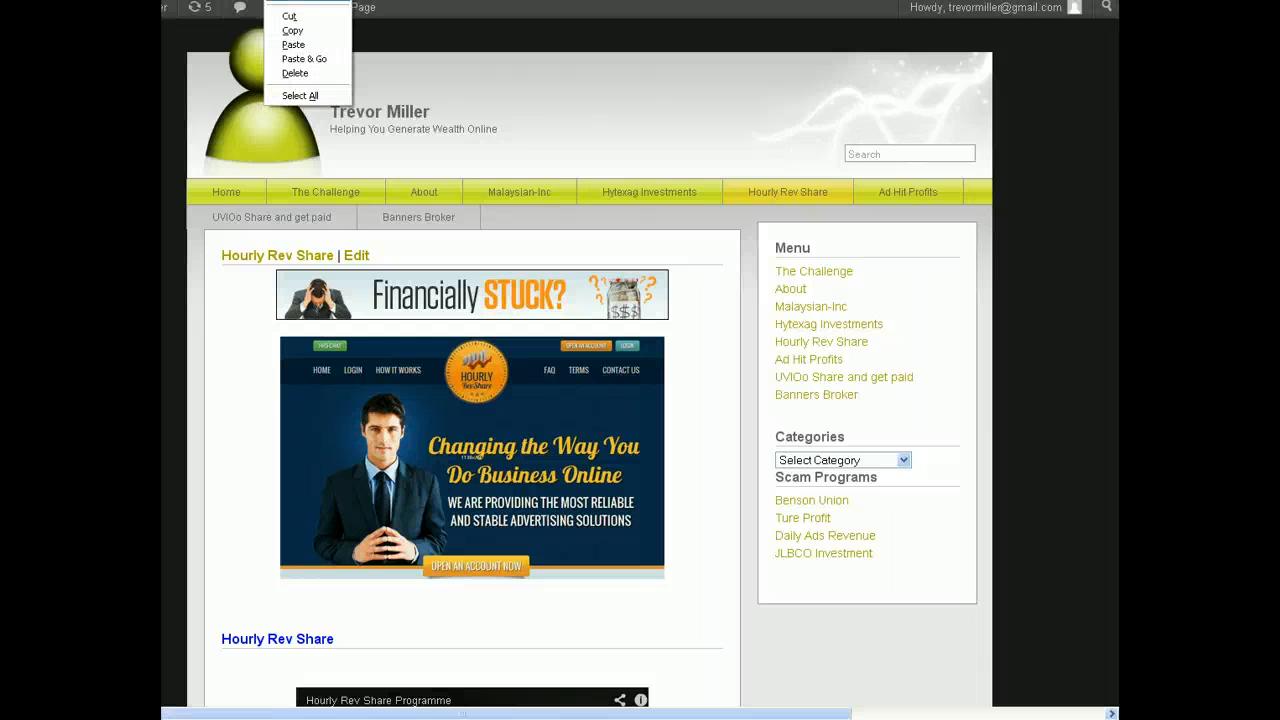
left_click(296, 30)
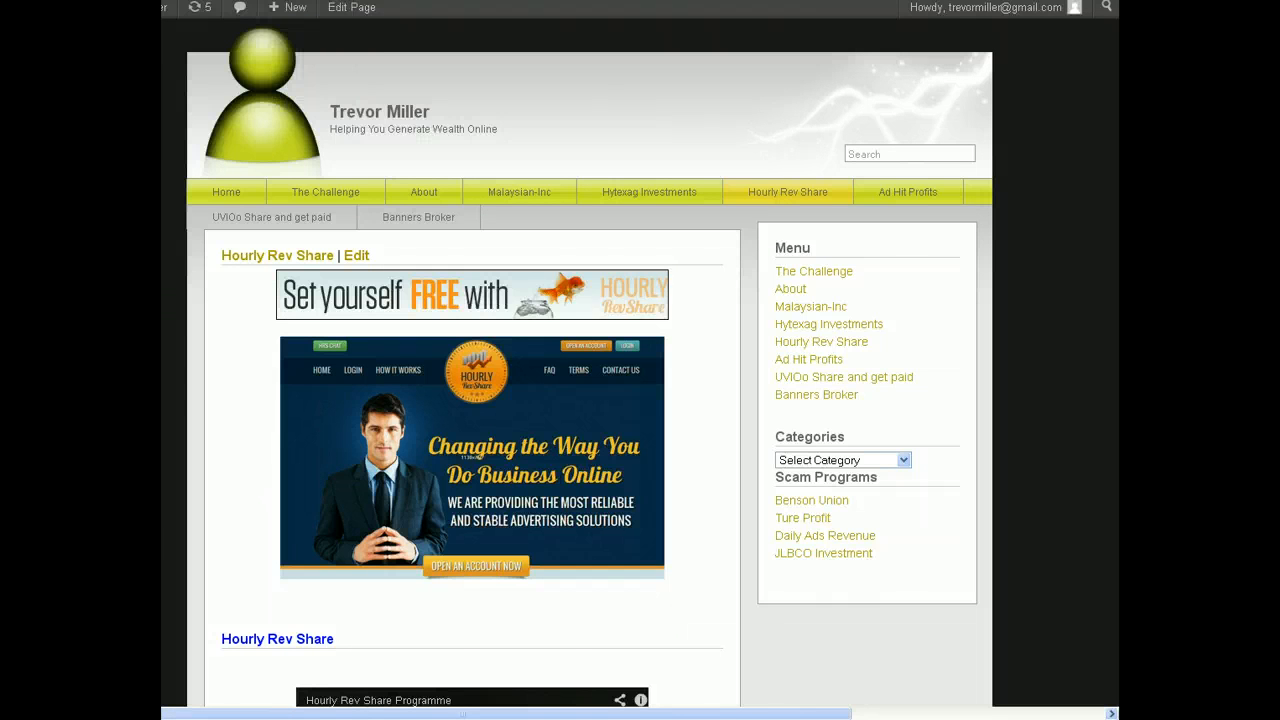
left_click(391, 12)
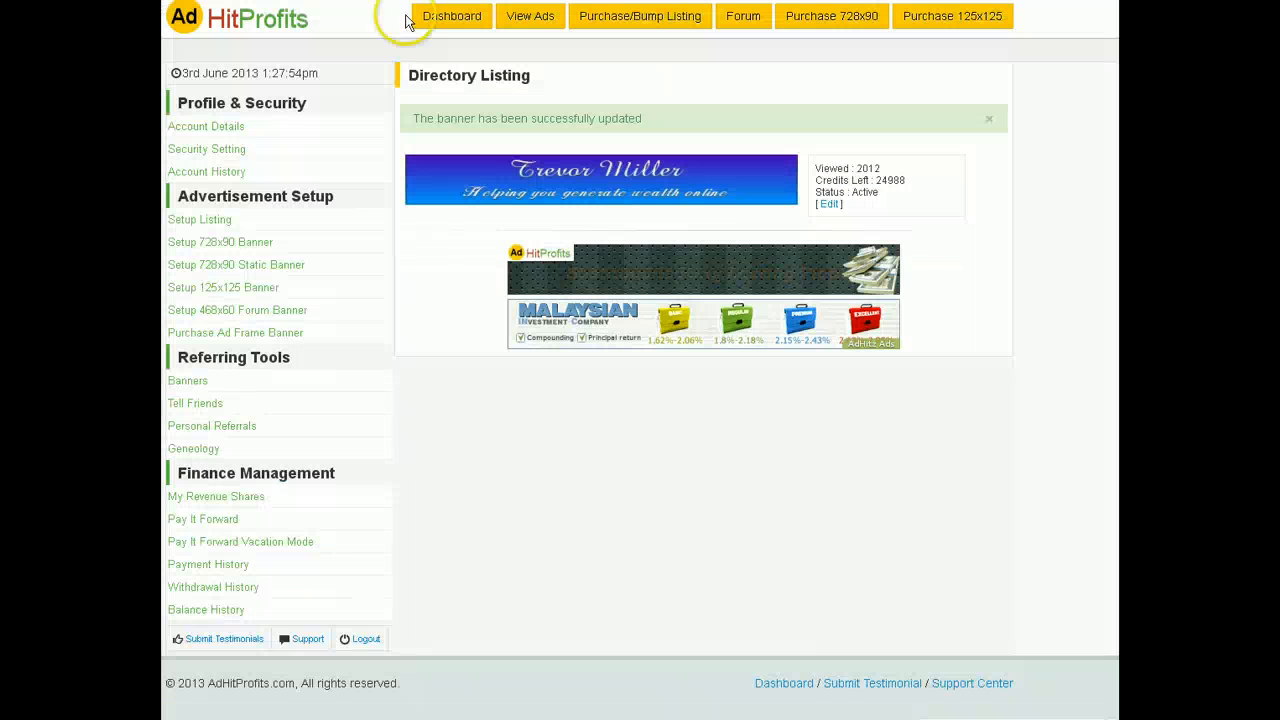
Step: Change the listing's Target URL path to hourly-rev-share, update it, and click the banner to test
left_click(829, 206)
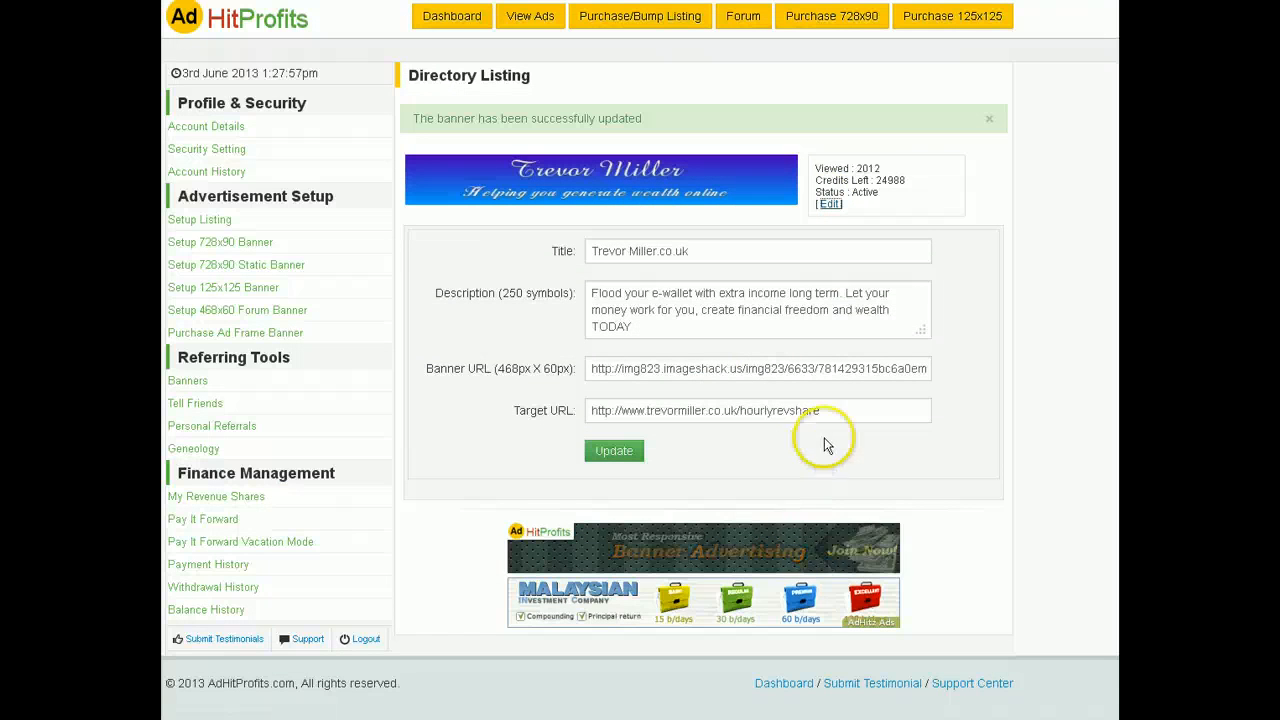
left_click_drag(737, 410, 872, 412)
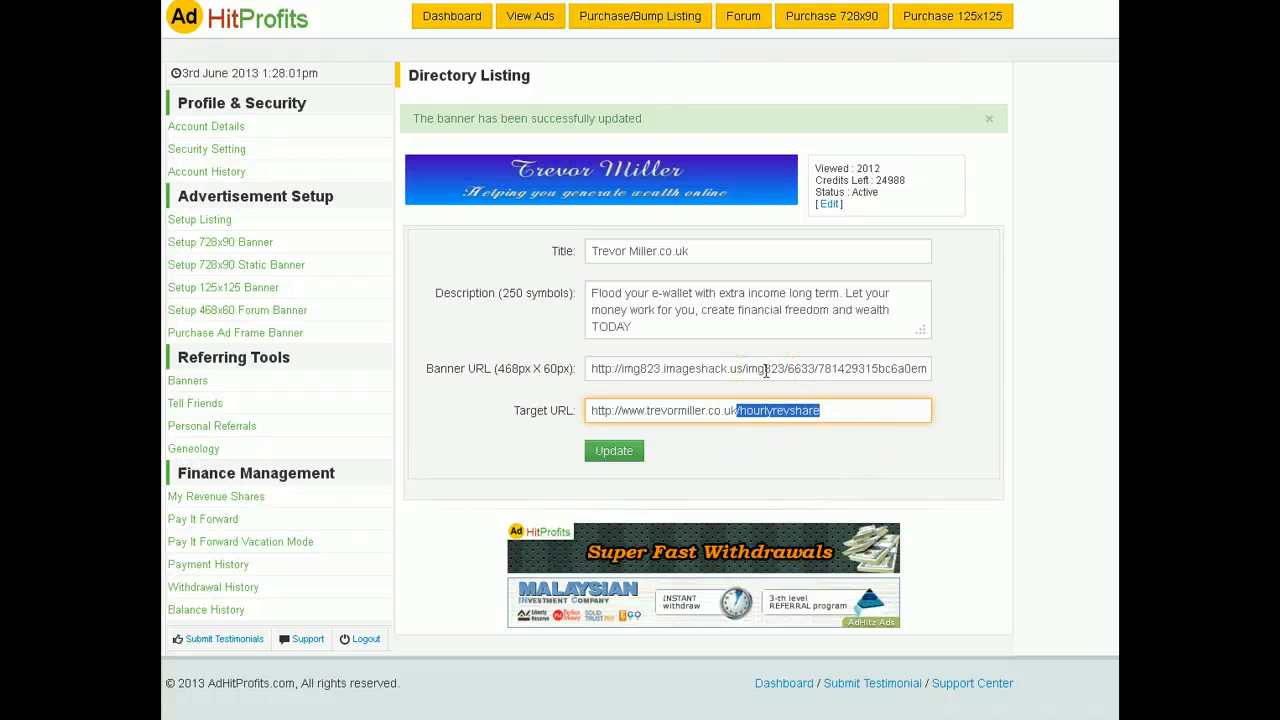
key("alt+v")
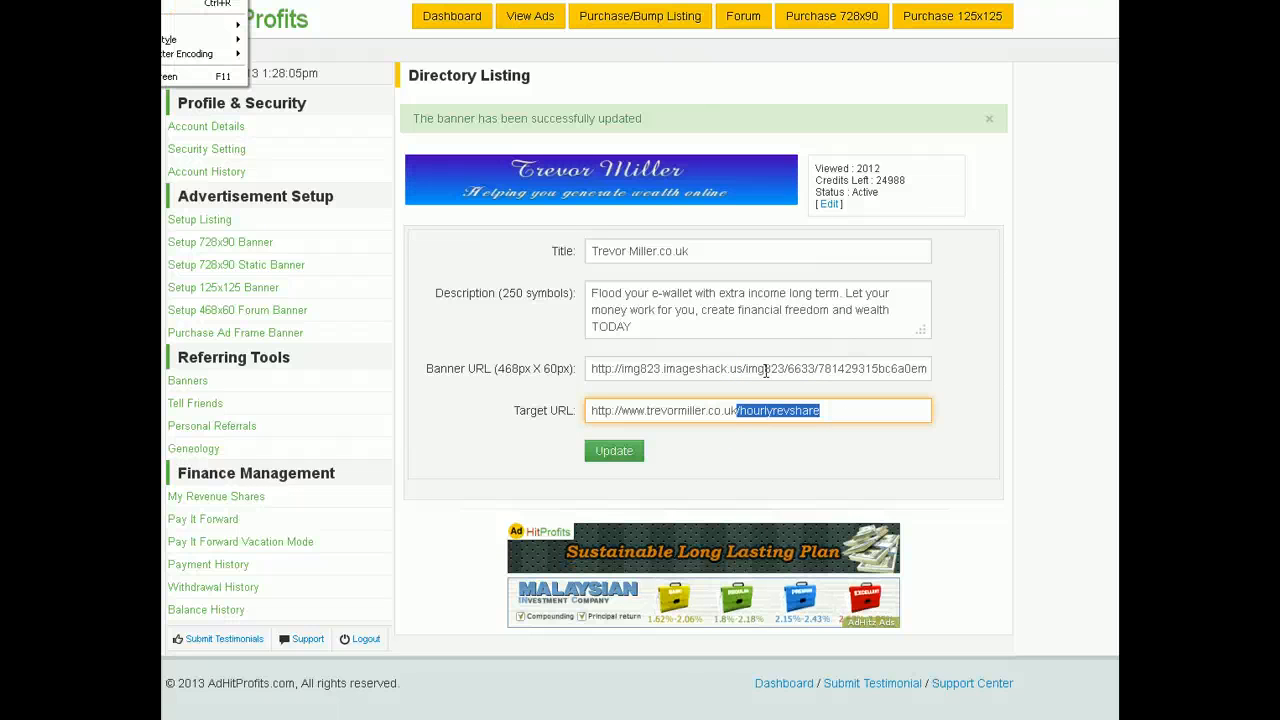
left_click(841, 410)
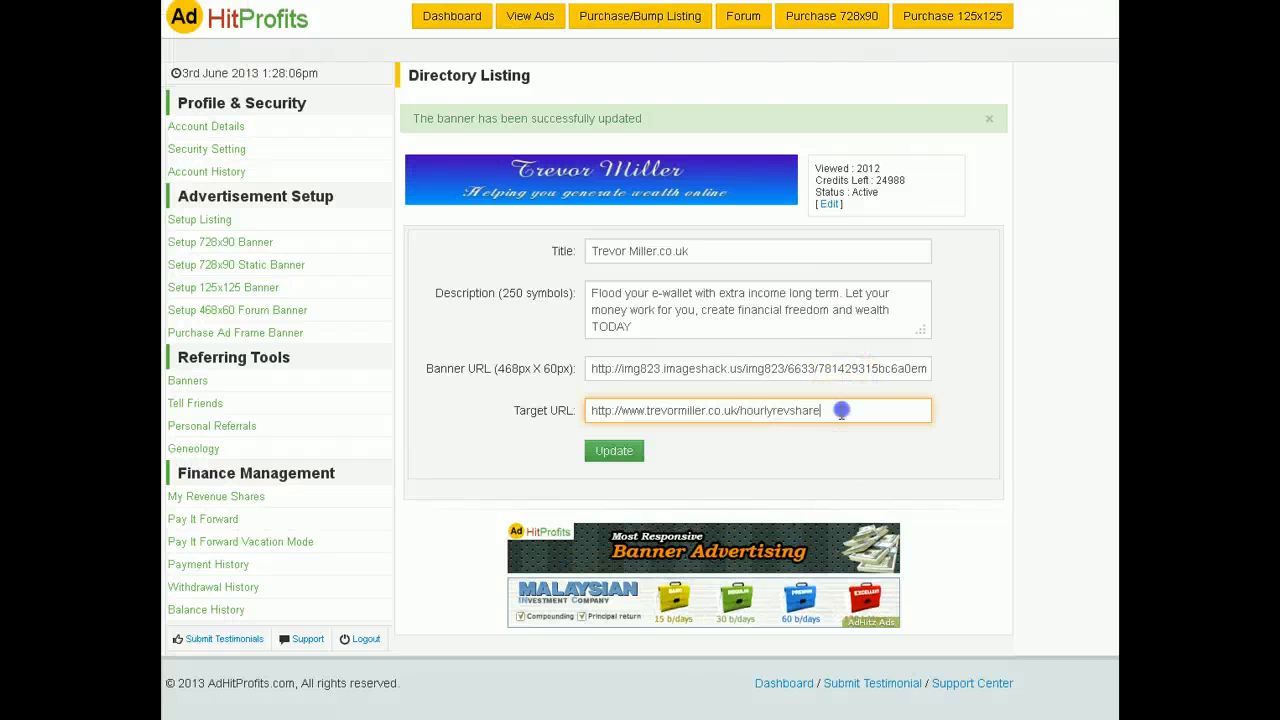
double_click(748, 410)
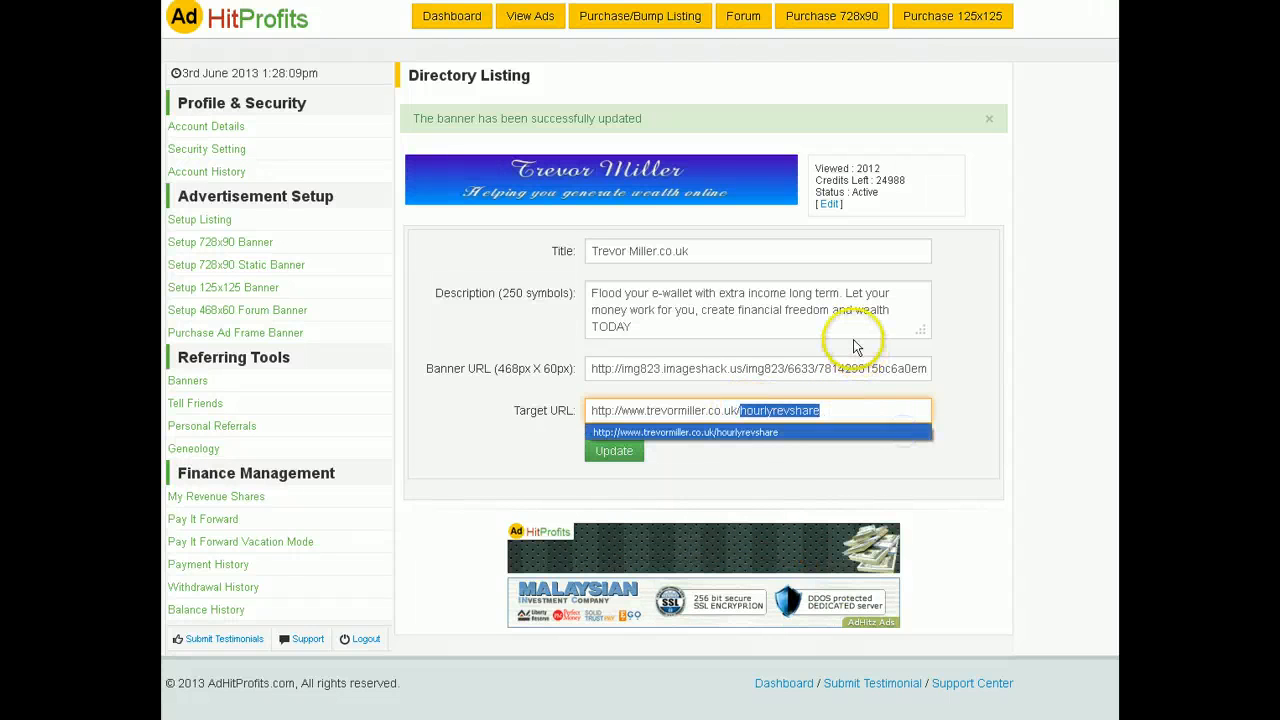
type("hourly-rev-share")
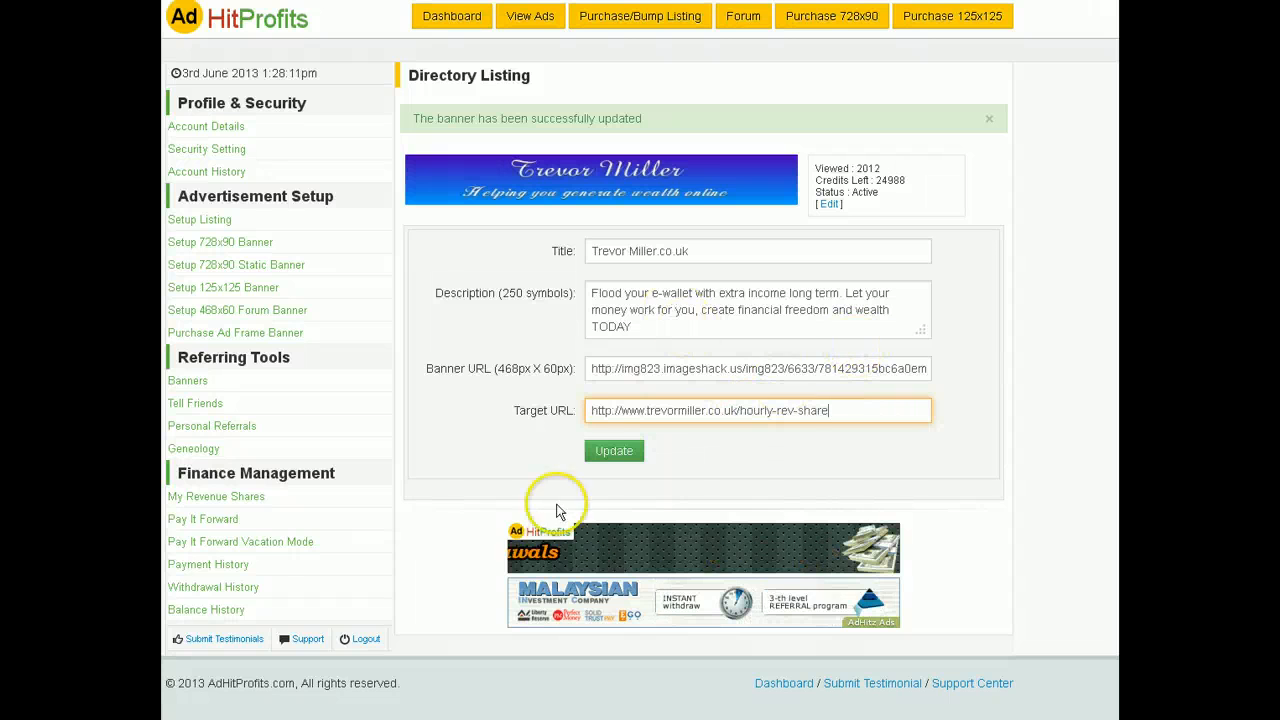
left_click(616, 462)
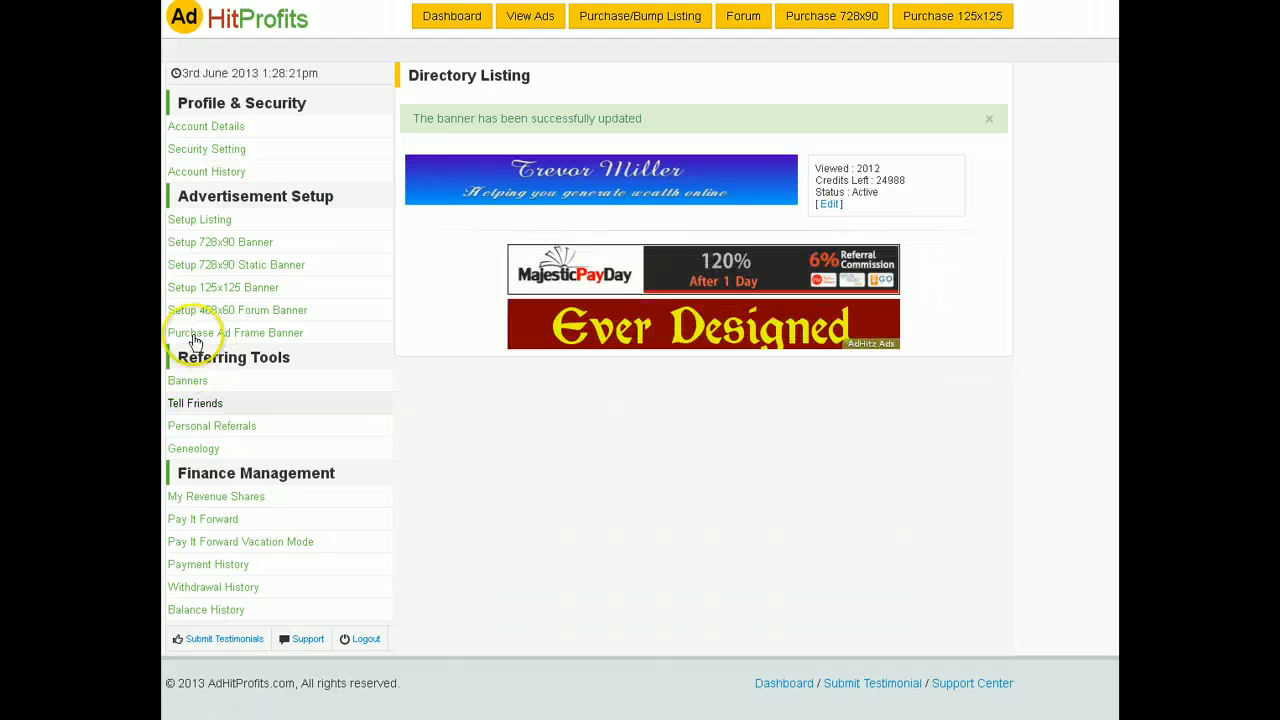
left_click(628, 197)
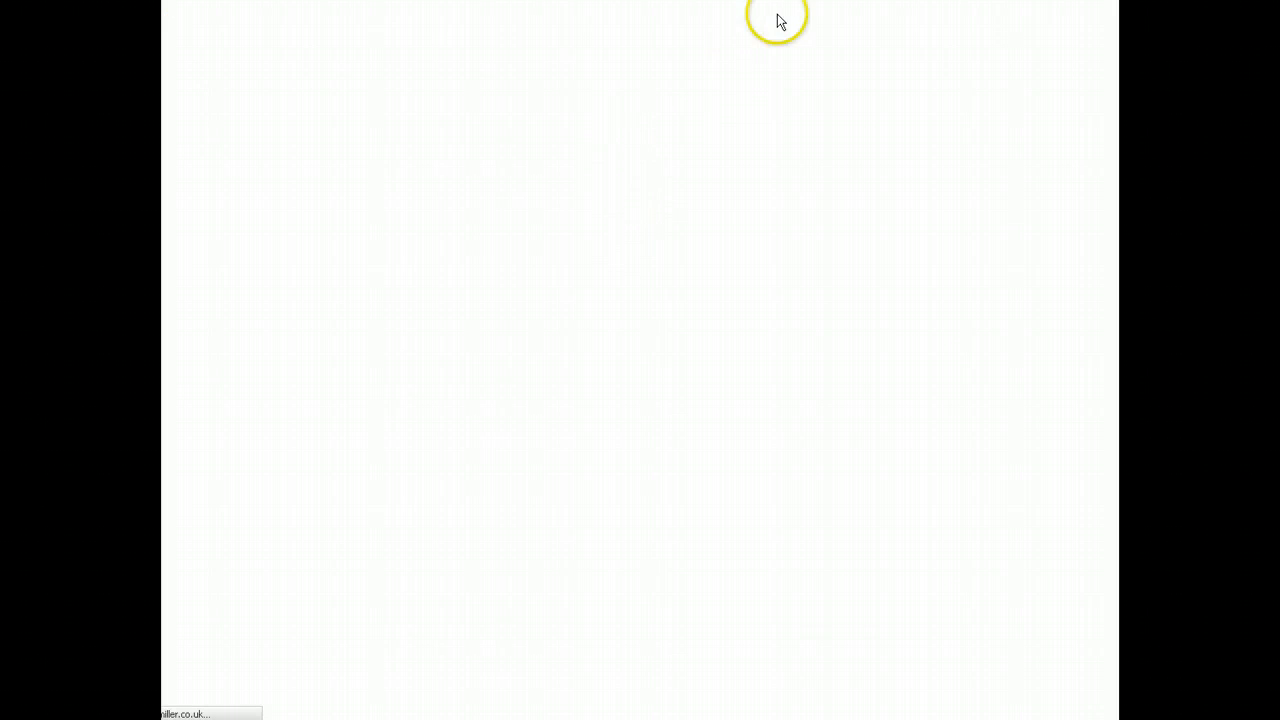